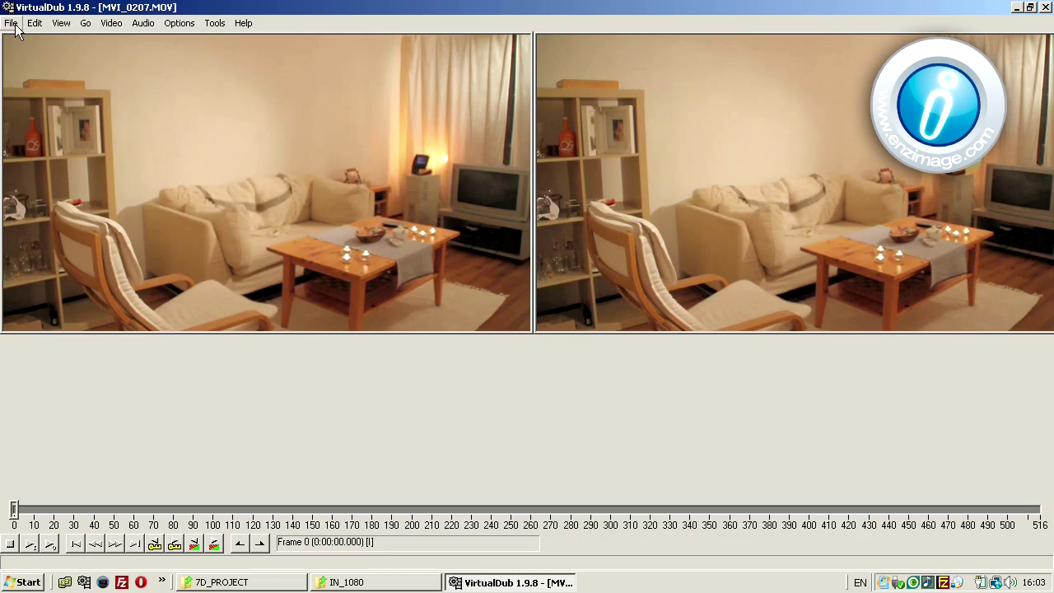
# Open convert.bat from the IN_1080 folder in Notepad to read its vdub.exe command lines.
pyautogui.click(357, 584)
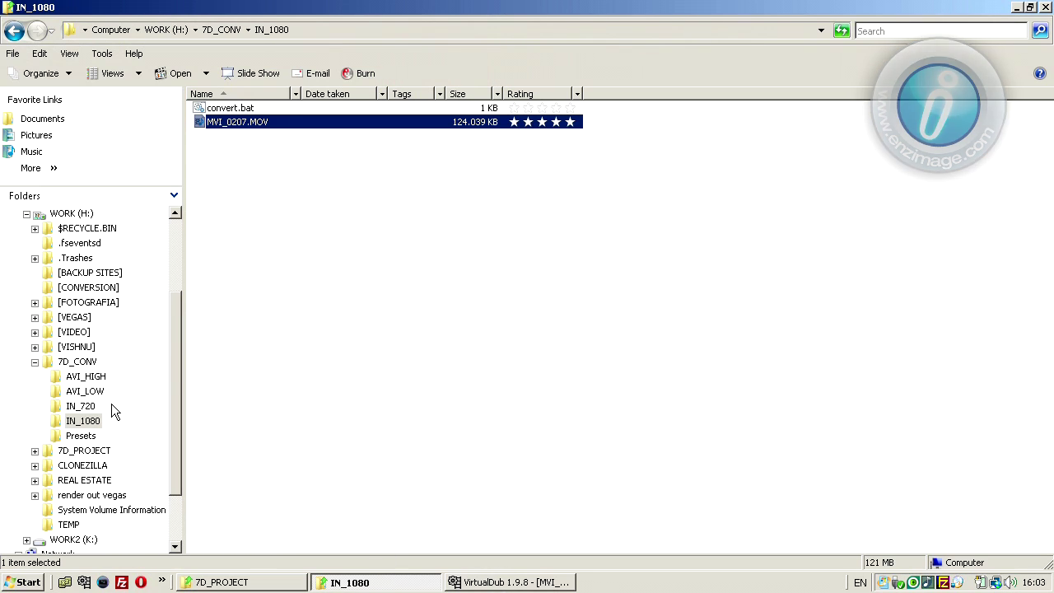
pyautogui.rightClick(234, 107)
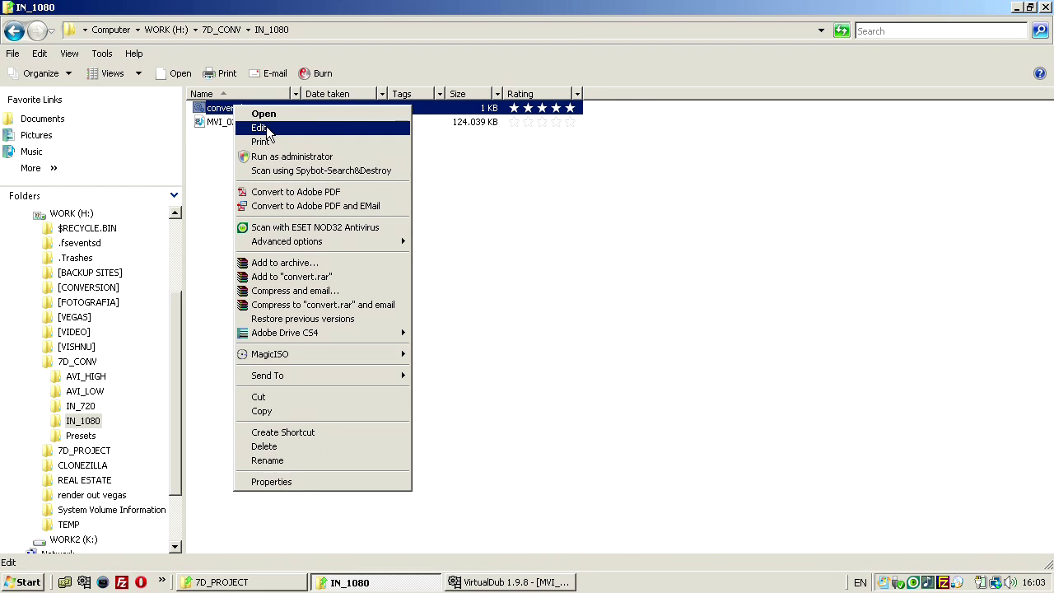
pyautogui.click(262, 128)
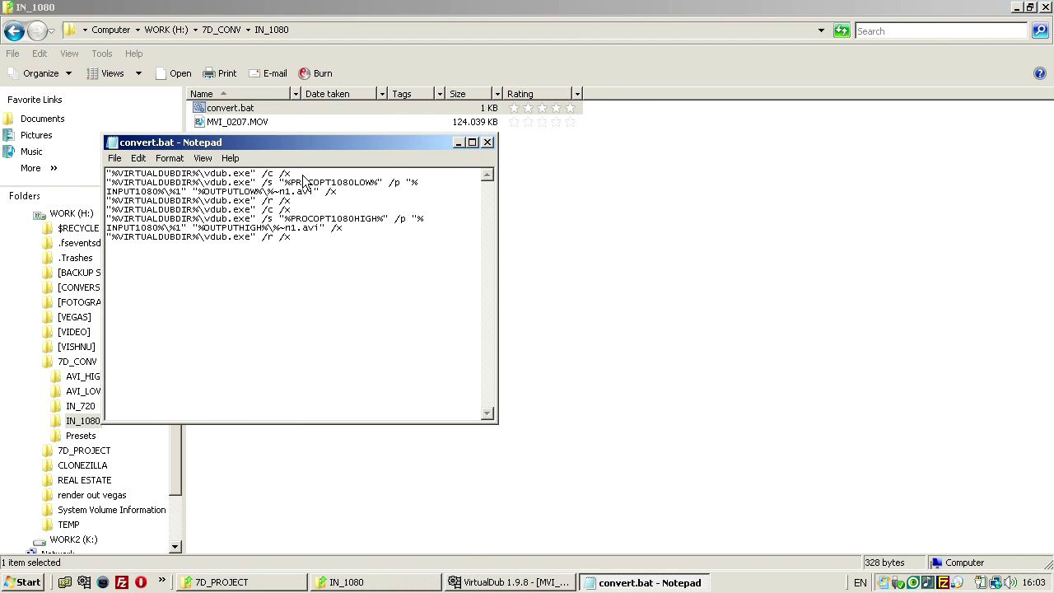
# Close Notepad and show the IN_720 folder with MVI_0160.MOV selected.
pyautogui.click(487, 142)
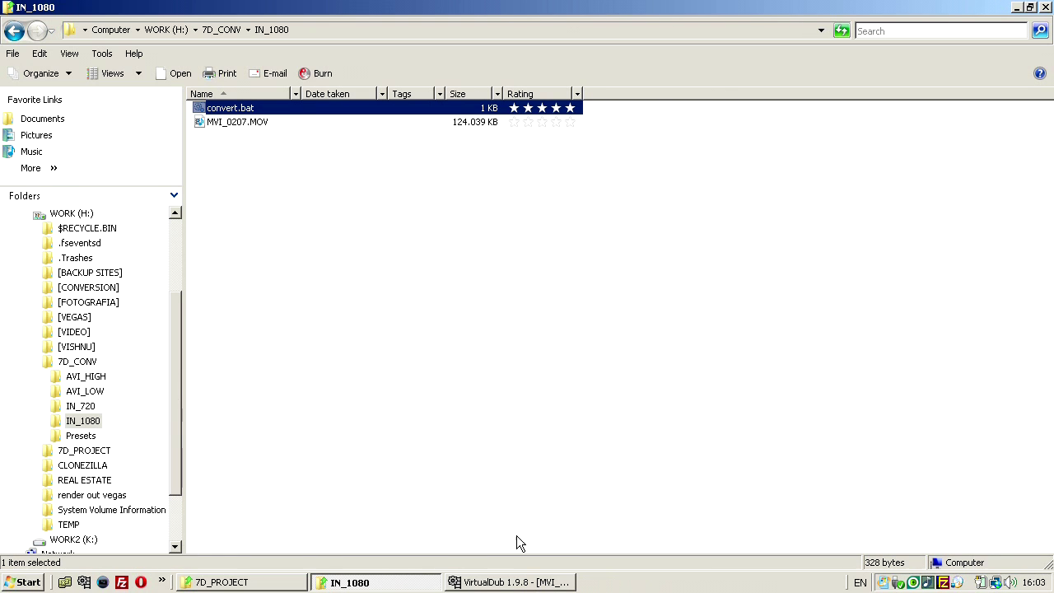
pyautogui.click(80, 405)
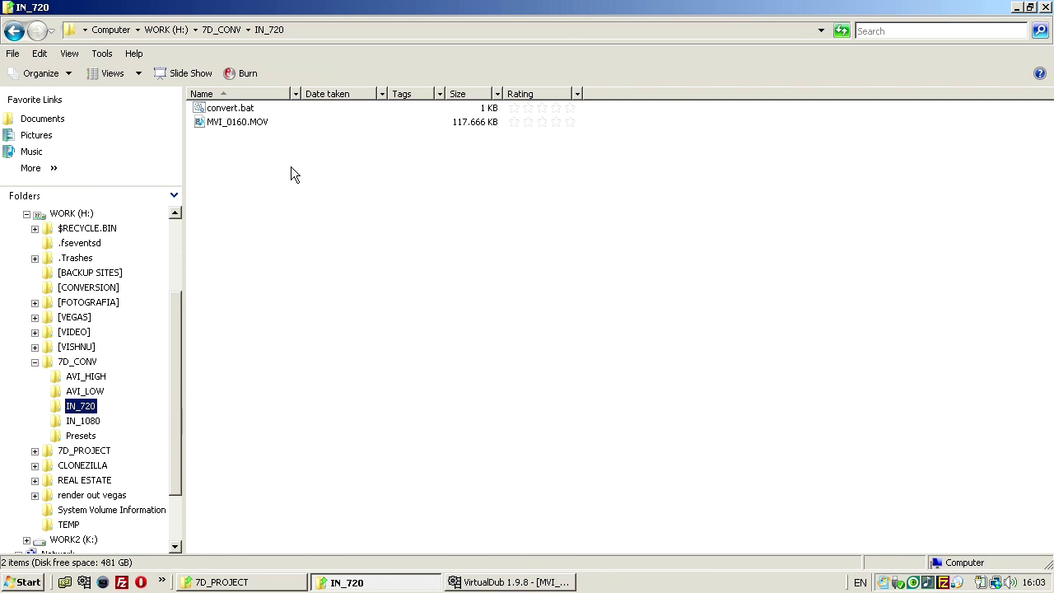
pyautogui.click(244, 126)
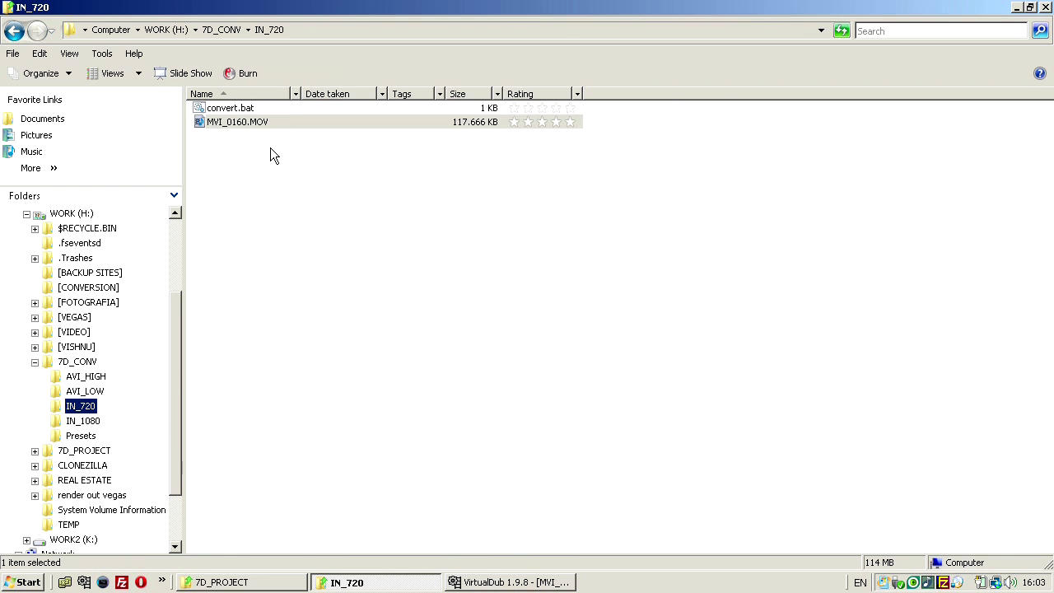
# Exit the crashed VirtualDub, launch a fresh copy from Quick Launch and maximize it.
pyautogui.click(524, 582)
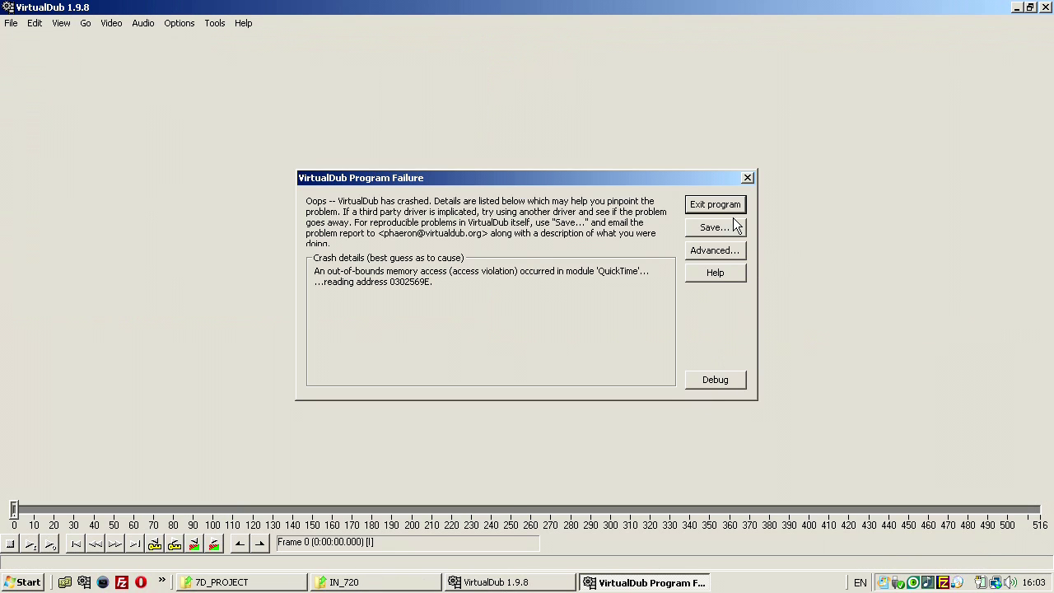
pyautogui.click(726, 204)
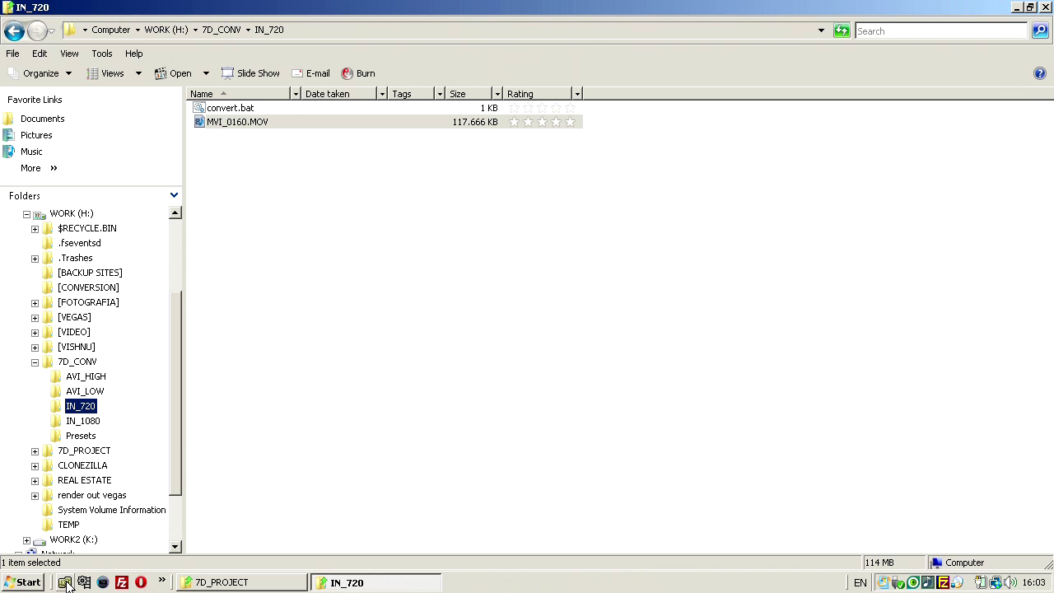
pyautogui.click(84, 582)
pyautogui.click(390, 582)
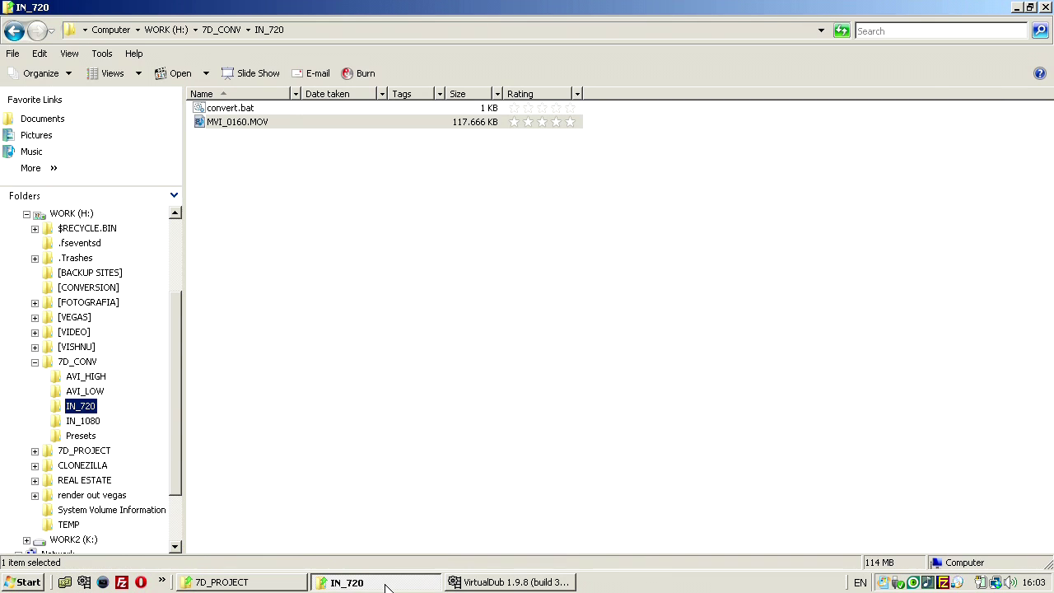
pyautogui.click(551, 586)
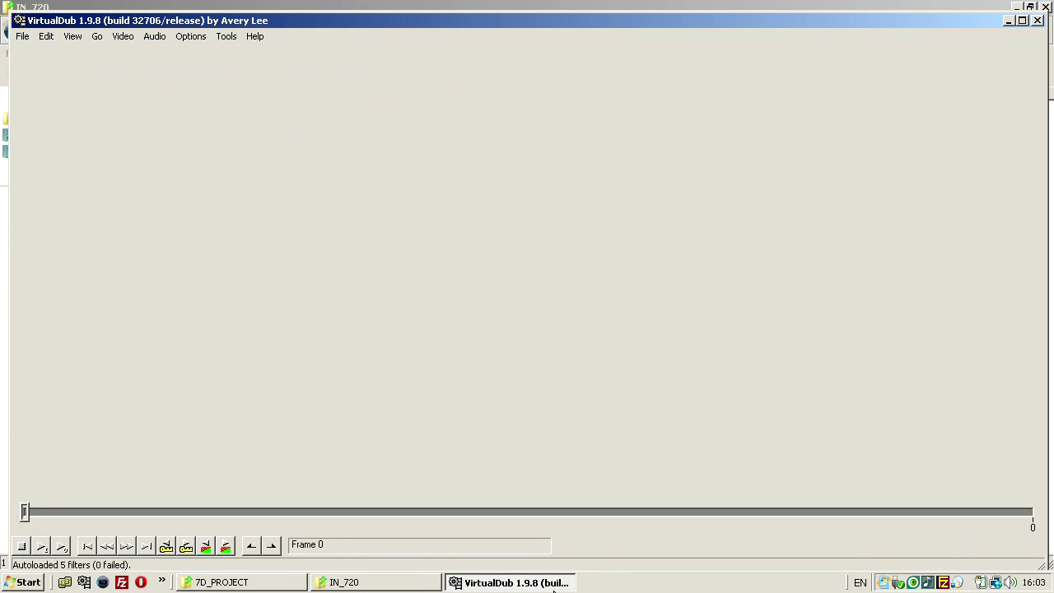
pyautogui.doubleClick(387, 15)
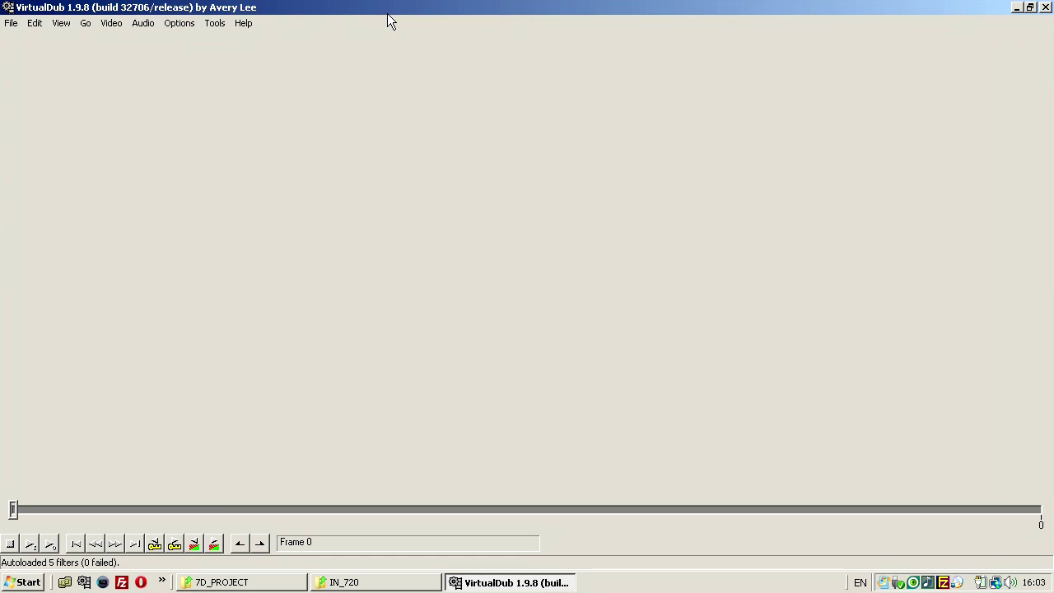
pyautogui.click(386, 582)
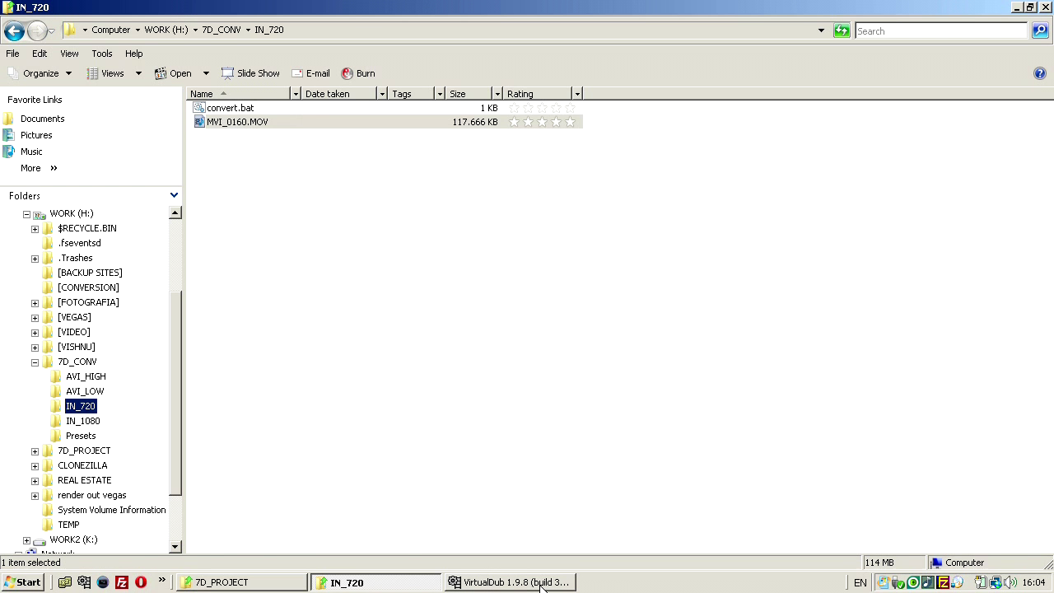
# With MVI_0160.MOV loaded, set both input and output preview panes to 33% zoom.
pyautogui.hotkey('alt', 'Tab')
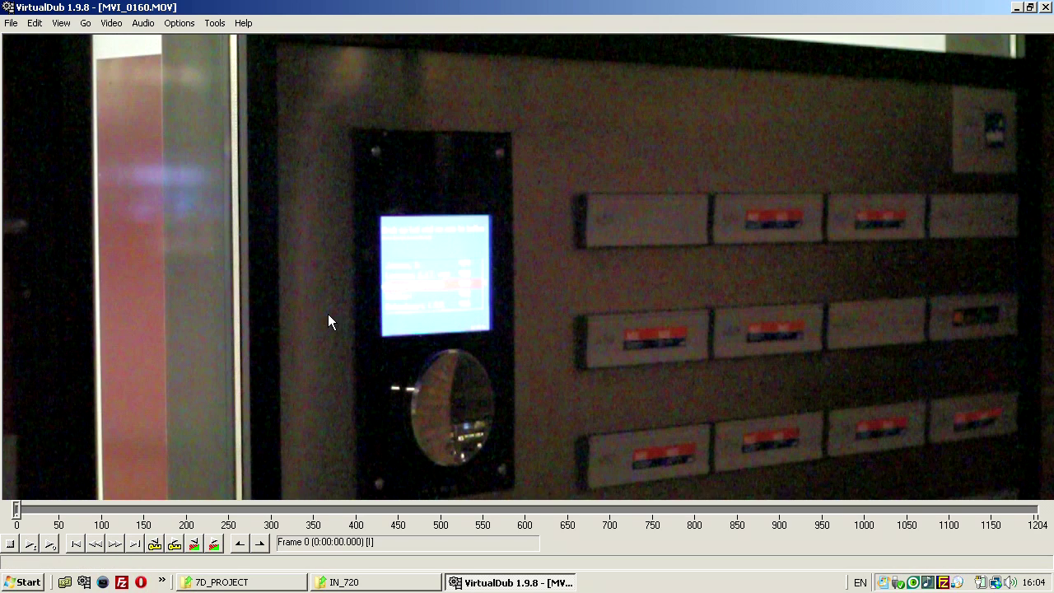
pyautogui.rightClick(304, 211)
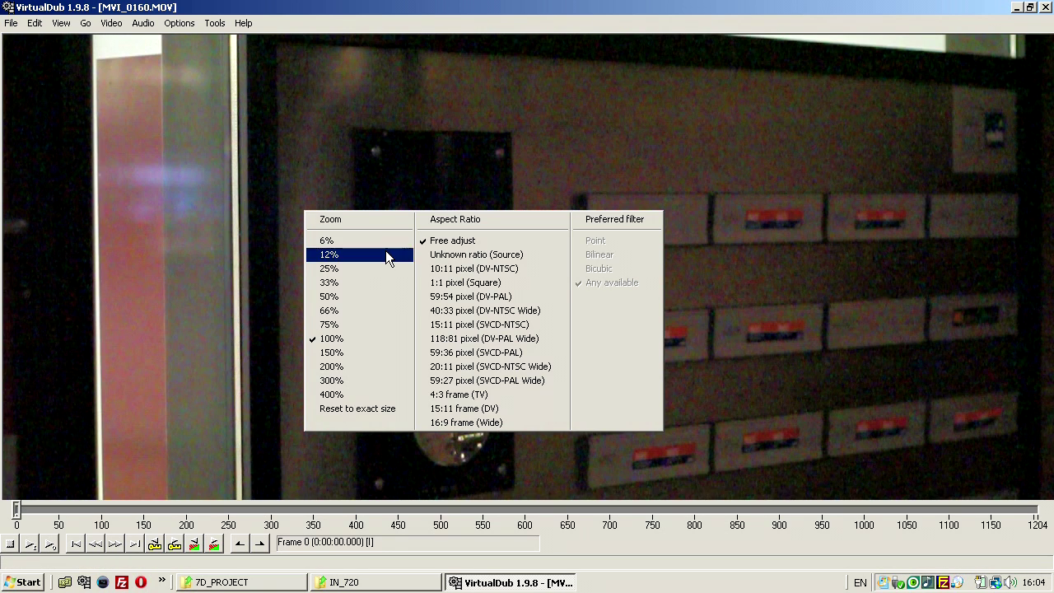
pyautogui.click(356, 283)
pyautogui.rightClick(535, 164)
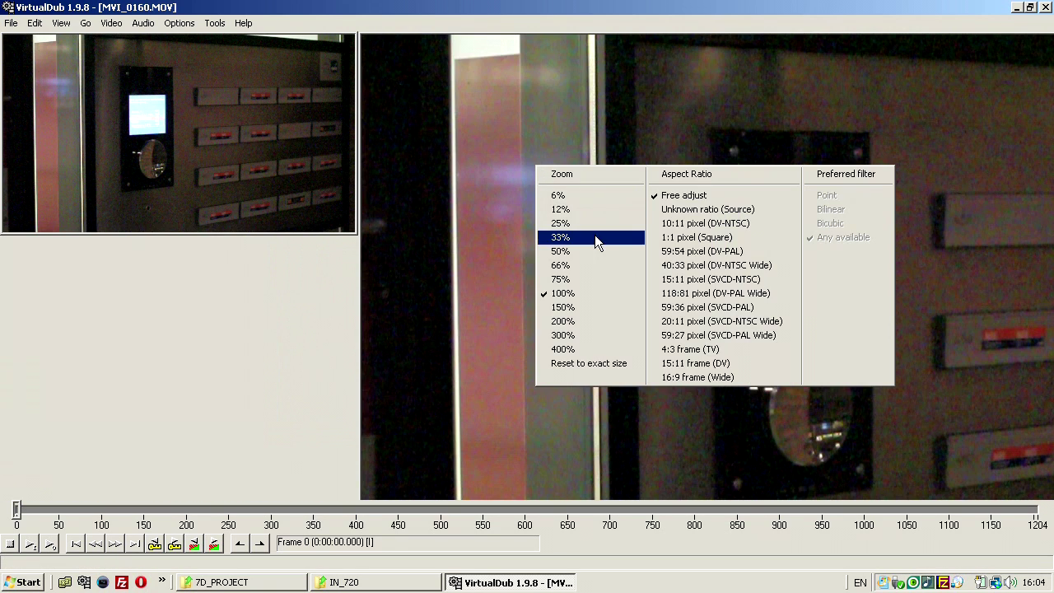
pyautogui.click(588, 239)
pyautogui.rightClick(172, 147)
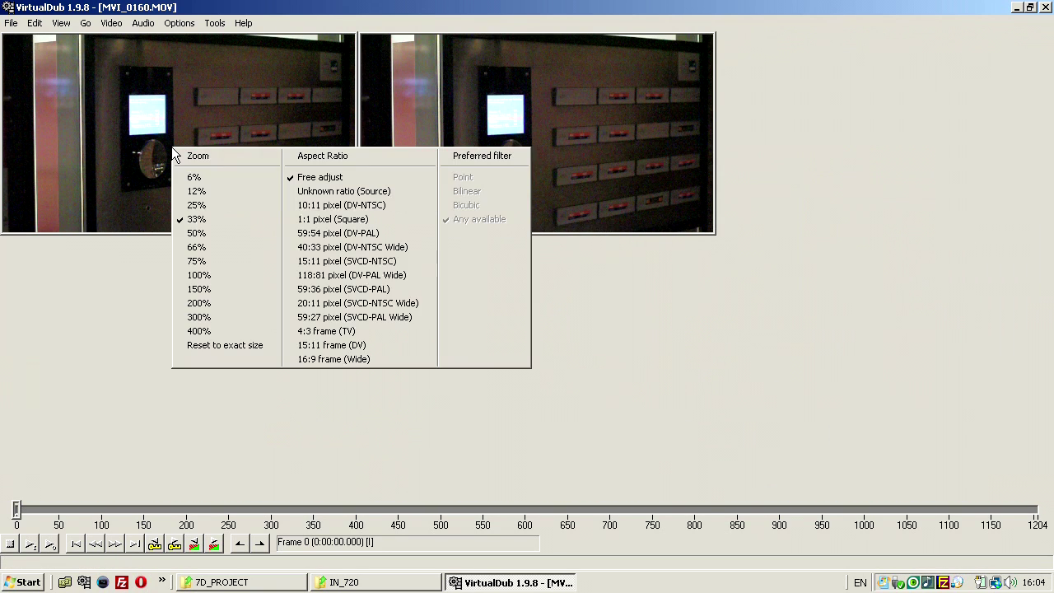
pyautogui.click(115, 23)
pyautogui.click(115, 22)
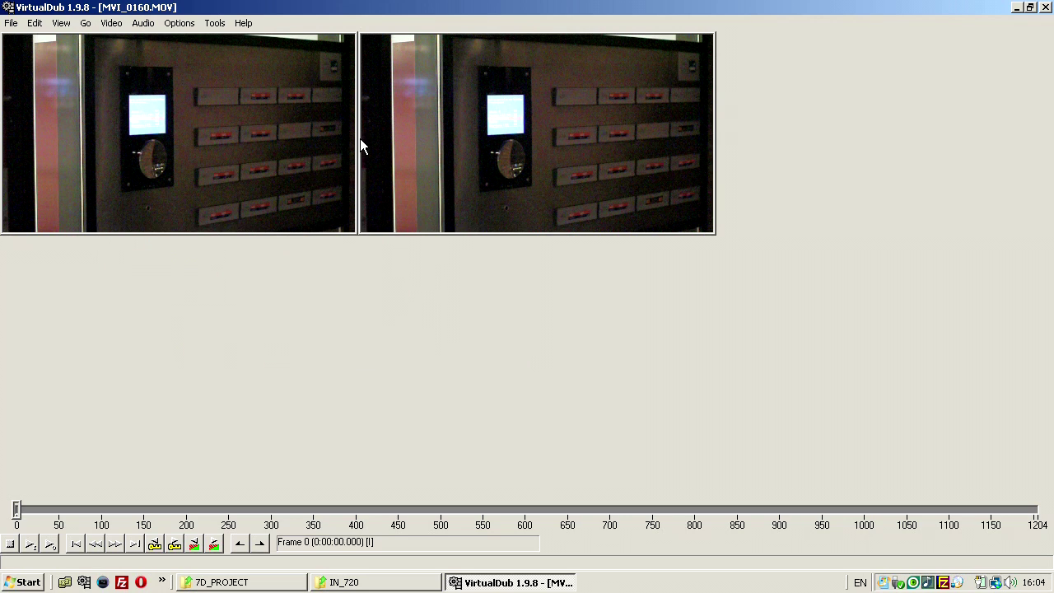
# Set the video's source frame rate to 23.976 fps.
pyautogui.click(111, 23)
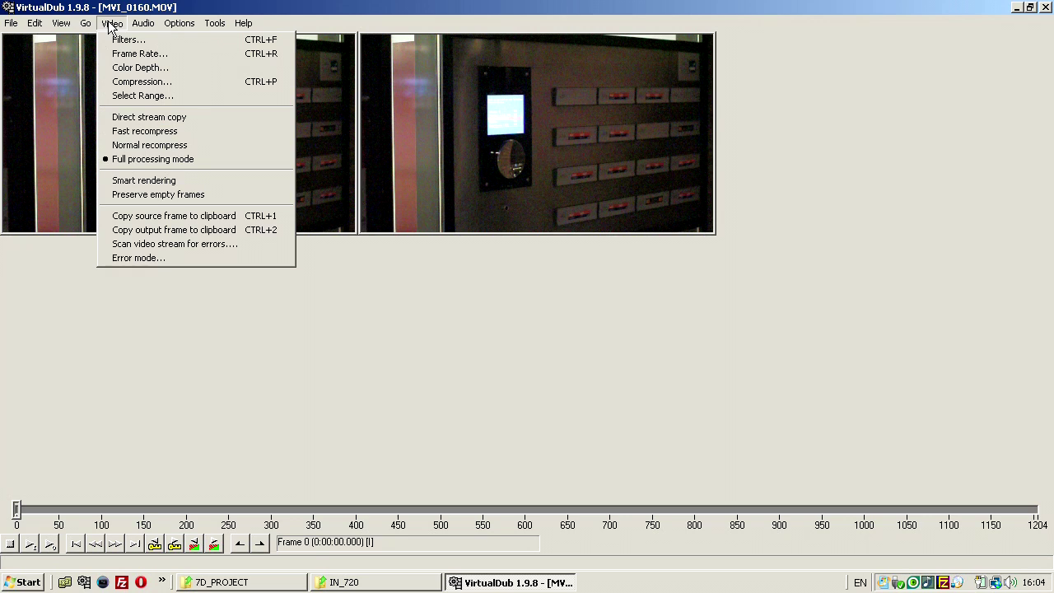
pyautogui.click(388, 256)
pyautogui.click(111, 23)
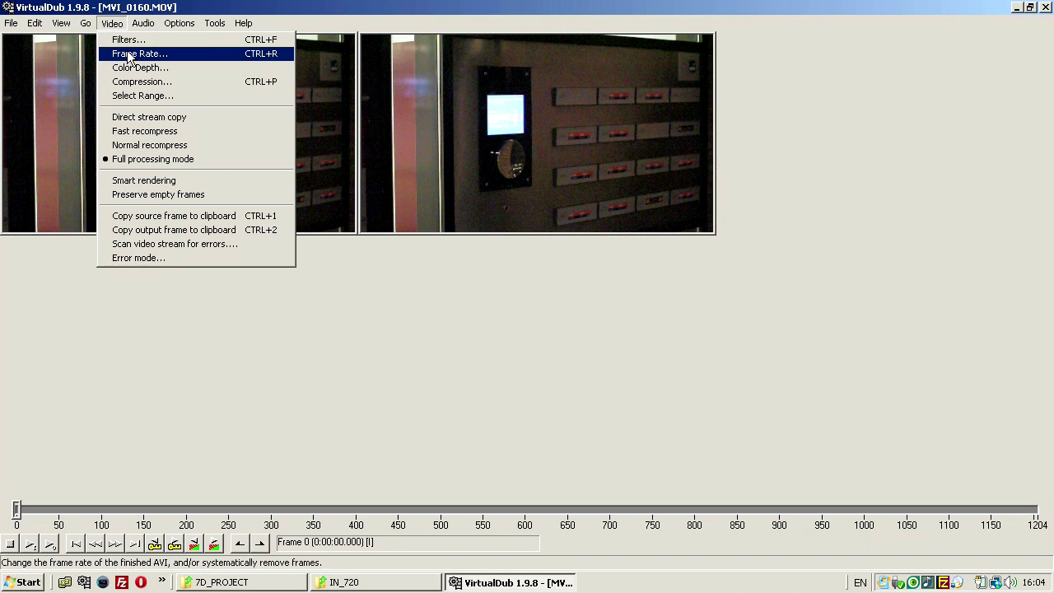
pyautogui.click(141, 40)
pyautogui.press('Escape')
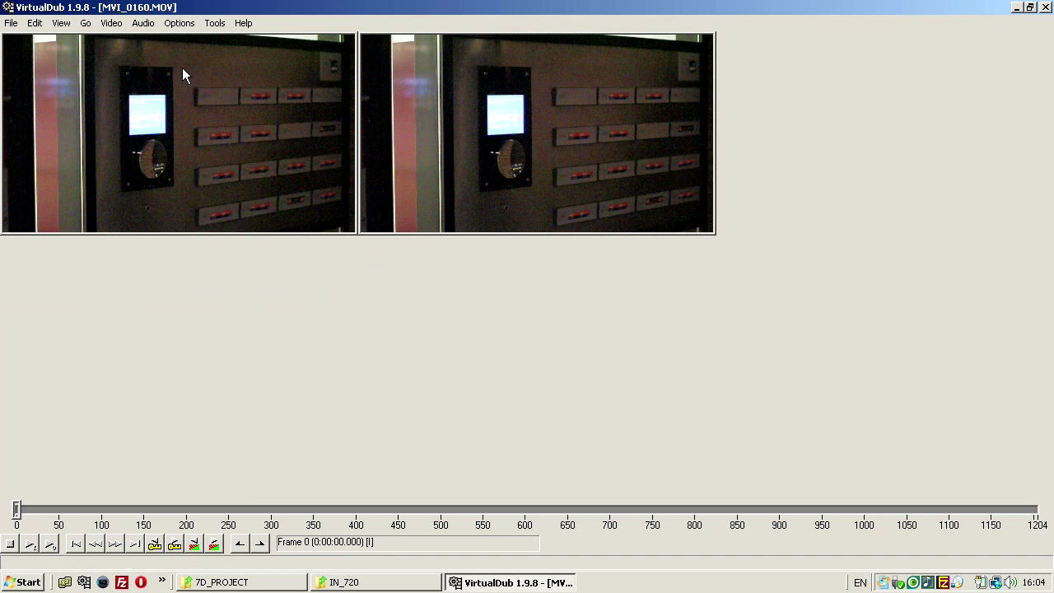
pyautogui.click(111, 23)
pyautogui.click(135, 52)
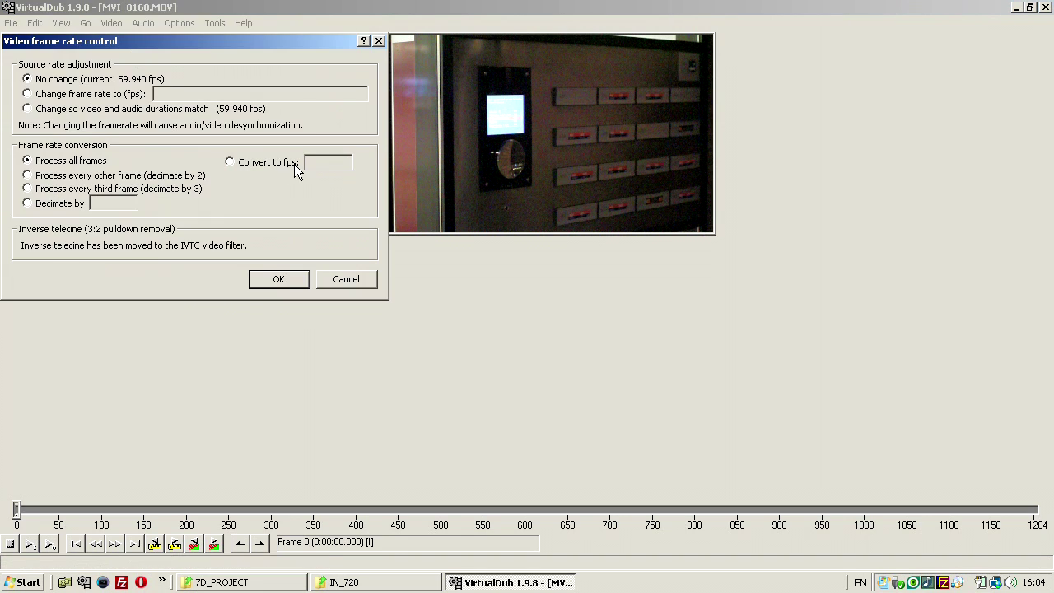
pyautogui.click(57, 96)
pyautogui.write('29')
pyautogui.press('BackSpace')
pyautogui.write('3')
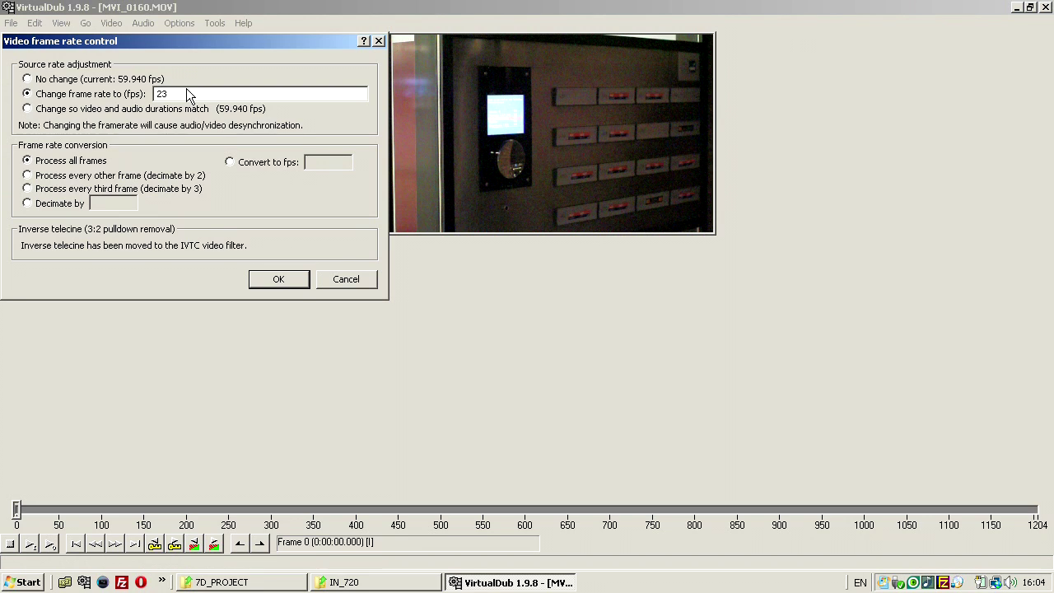
pyautogui.write('.')
pyautogui.write('976')
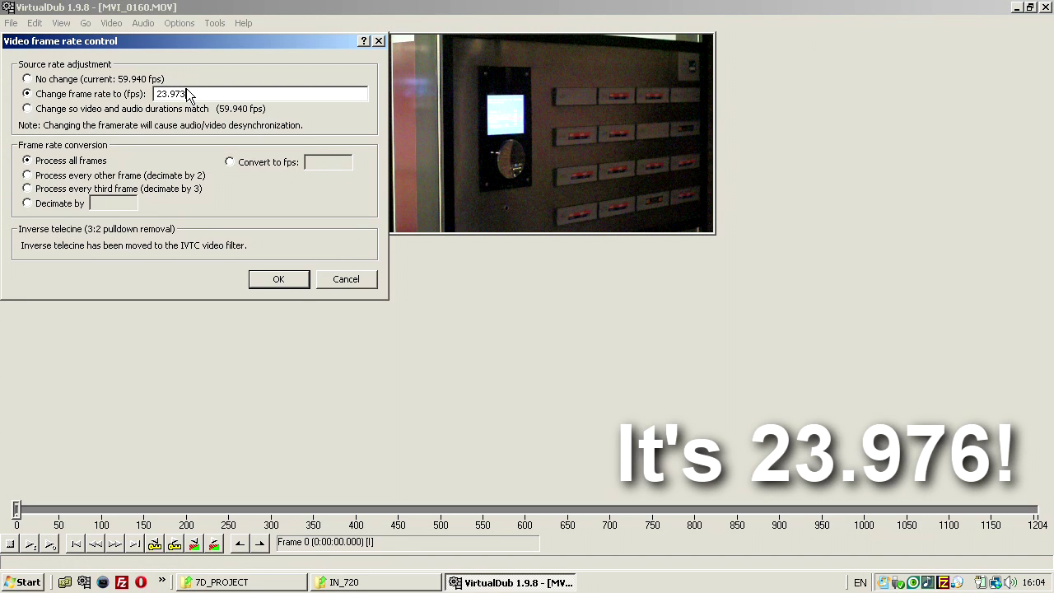
pyautogui.click(278, 279)
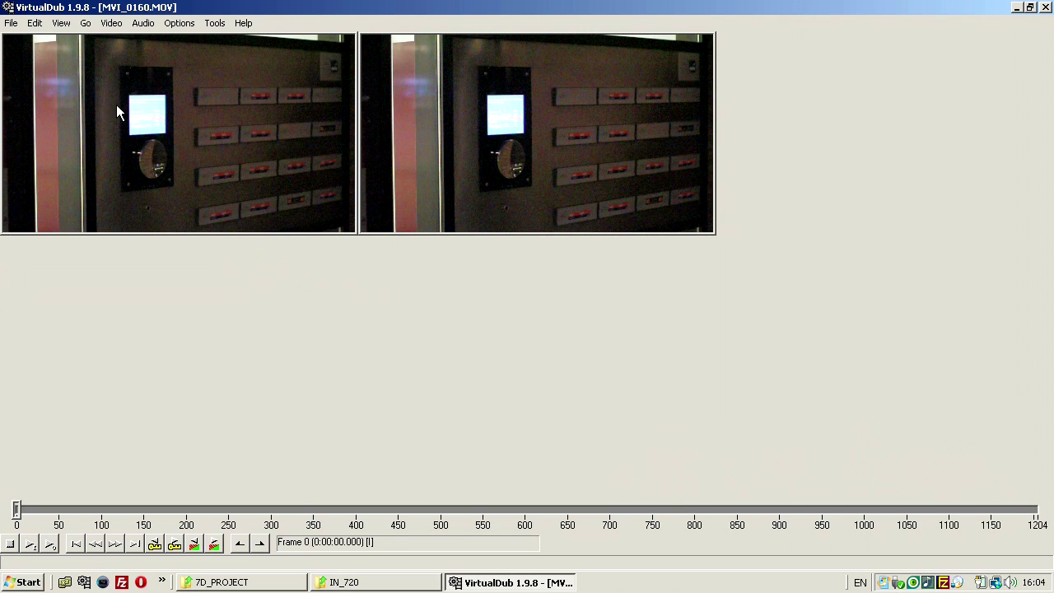
# Choose CineForm HD Codec V3.2.2 for video compression, leaving its configuration unchanged.
pyautogui.click(112, 24)
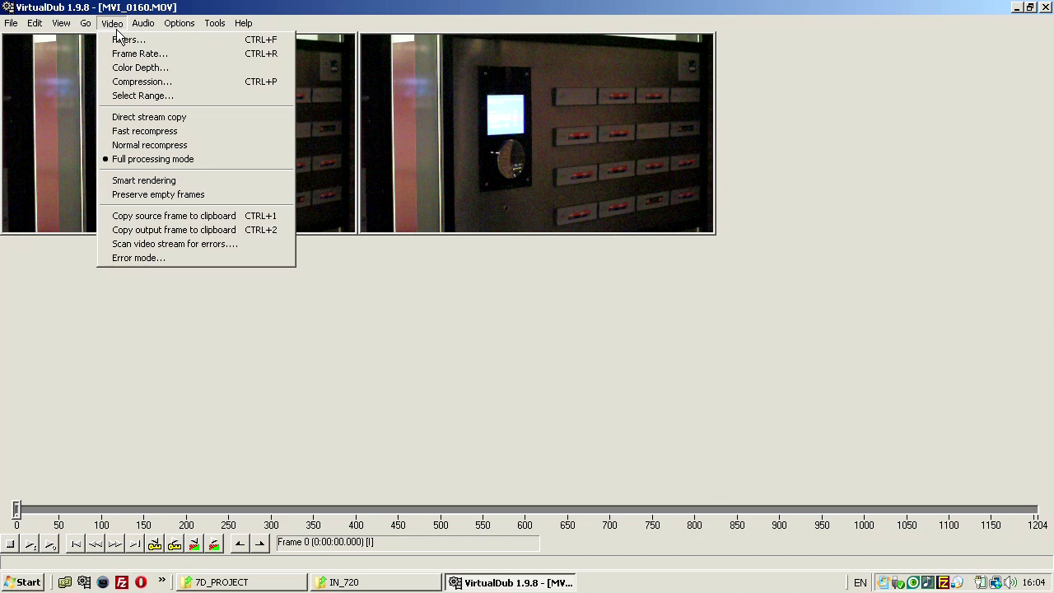
pyautogui.click(149, 83)
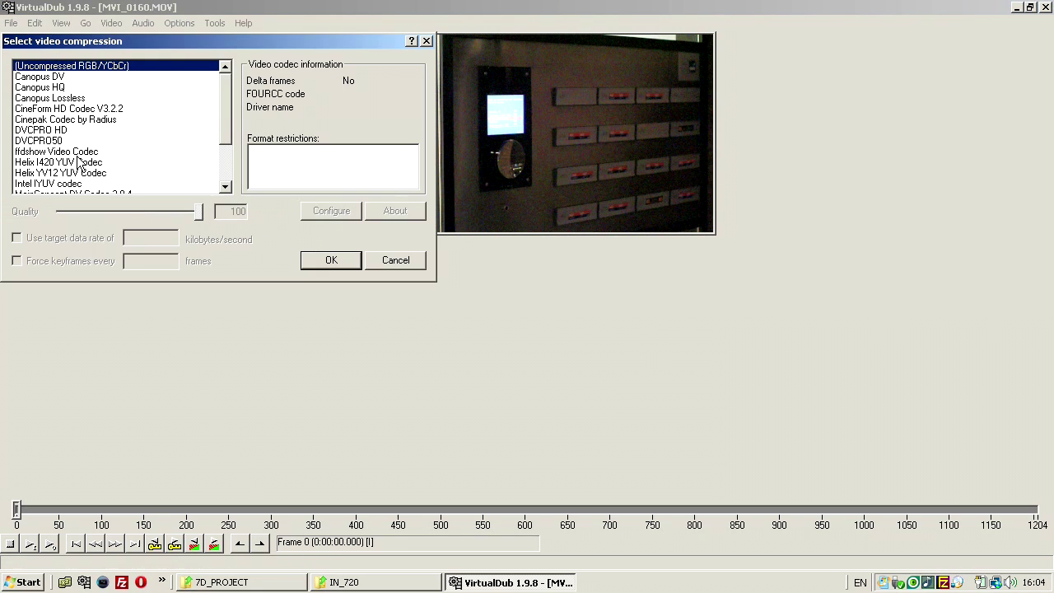
pyautogui.click(63, 110)
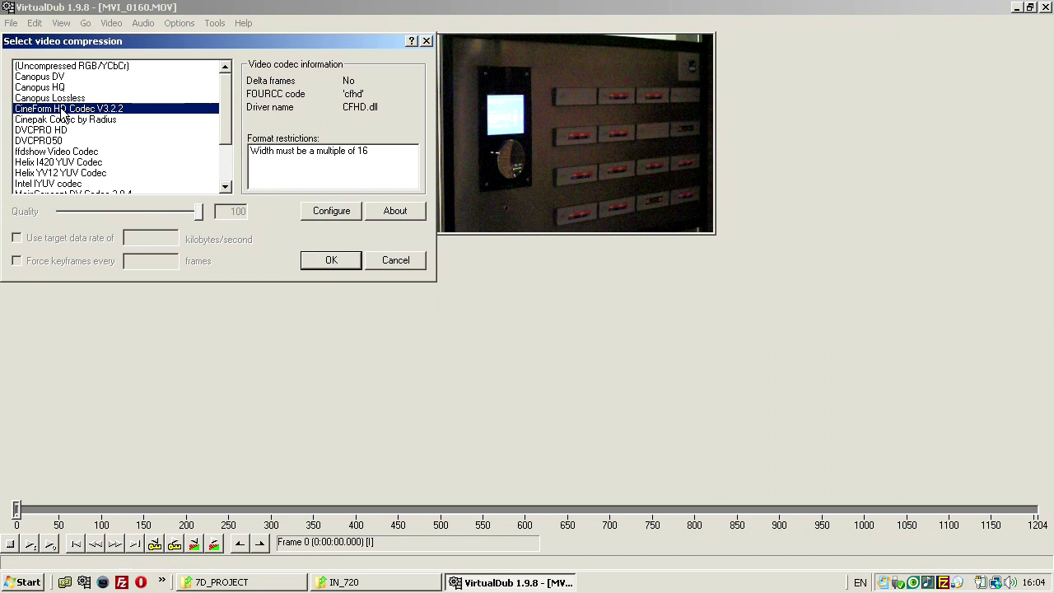
pyautogui.click(313, 212)
pyautogui.click(191, 372)
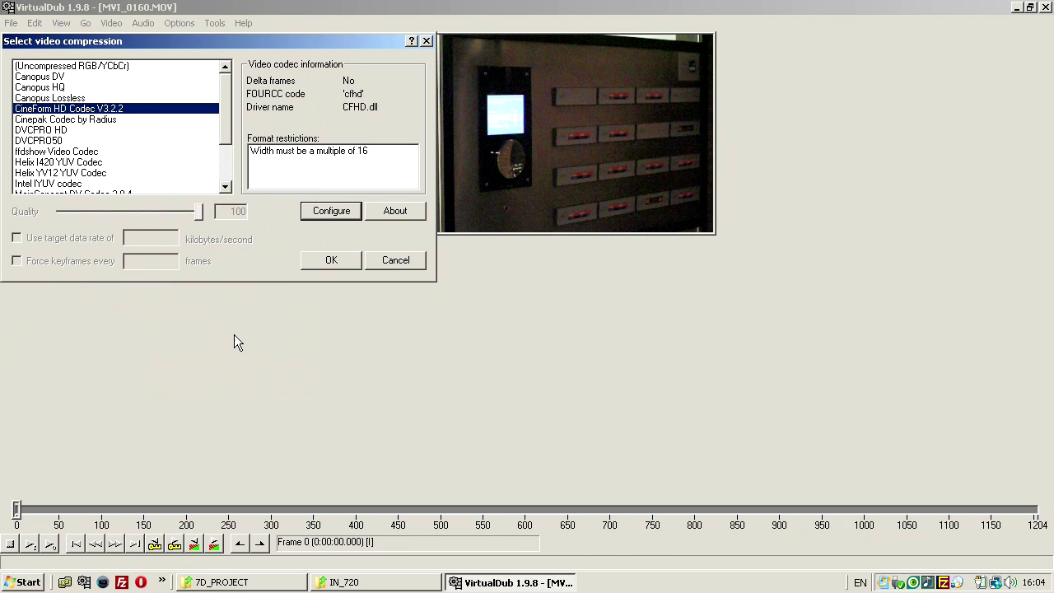
# Confirm the codec, then switch audio to full processing mode with advanced filtering.
pyautogui.click(329, 261)
pyautogui.click(143, 24)
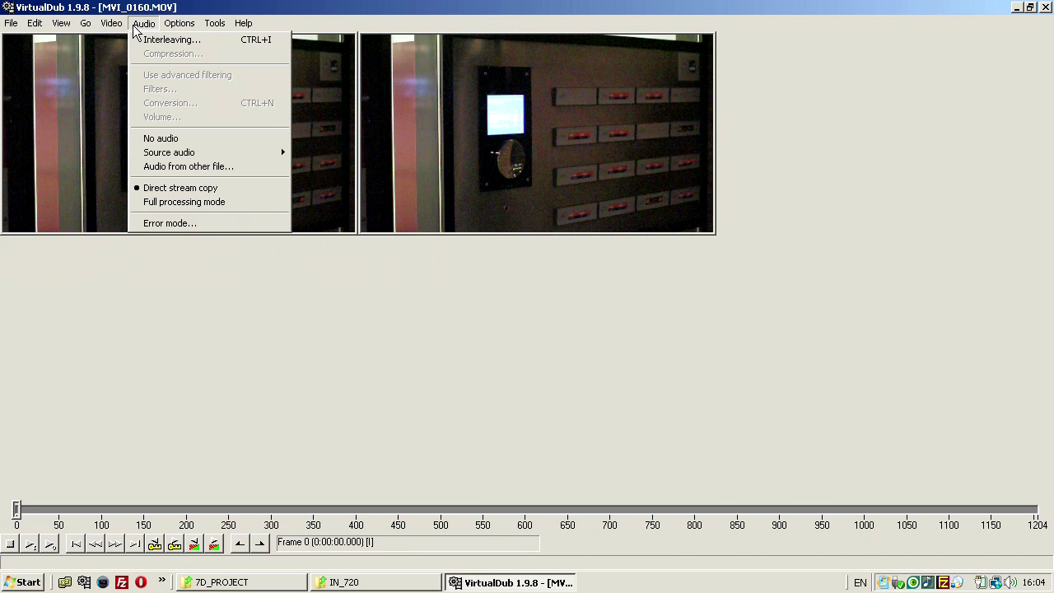
pyautogui.click(170, 204)
pyautogui.click(145, 23)
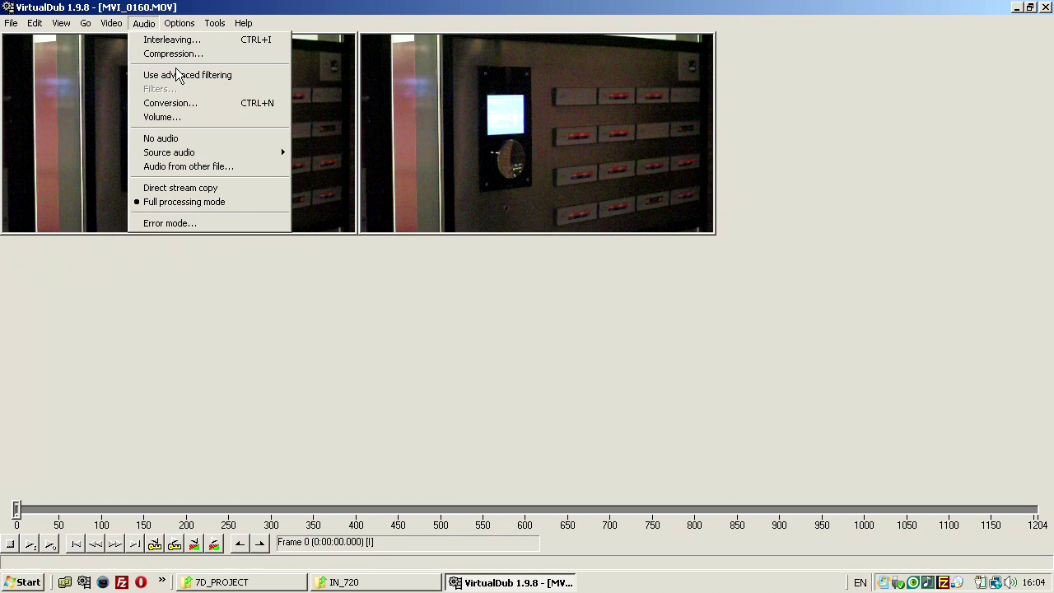
pyautogui.click(176, 74)
pyautogui.click(153, 25)
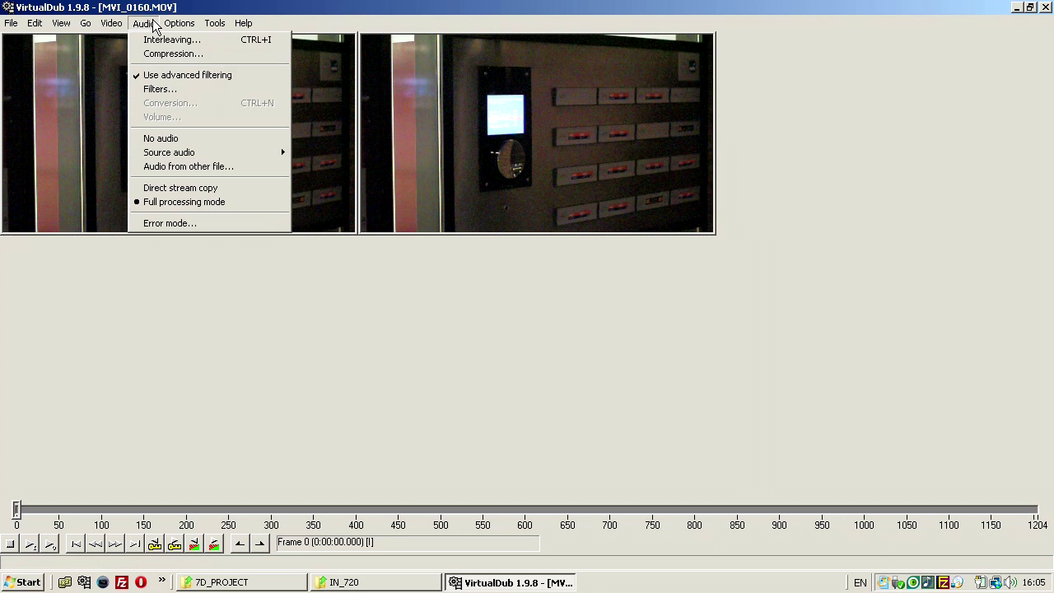
pyautogui.click(175, 89)
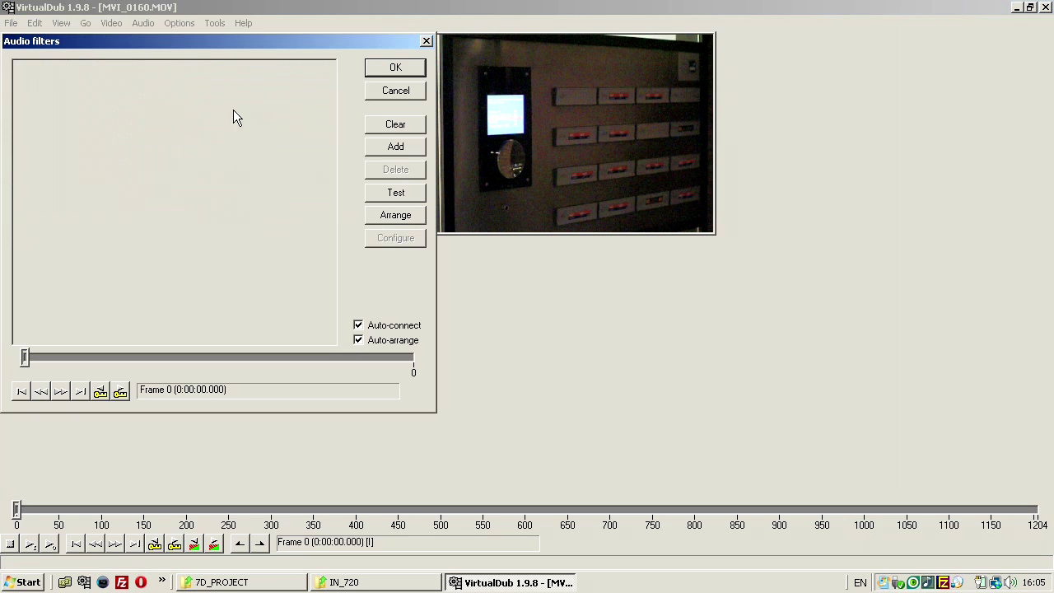
# Build an audio filter chain of input, stretch and output.
pyautogui.click(409, 145)
pyautogui.doubleClick(465, 141)
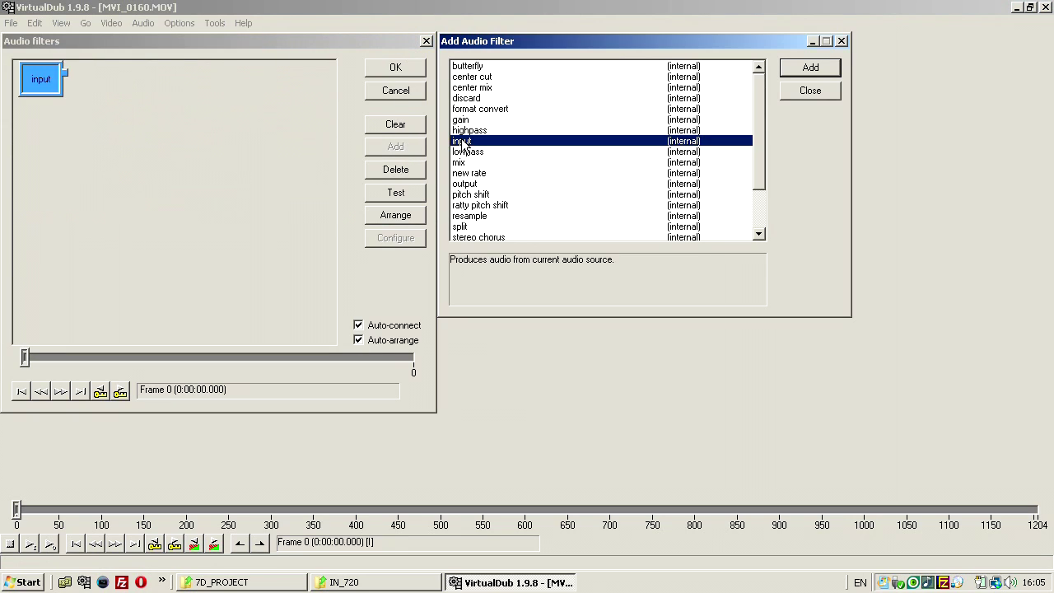
pyautogui.click(521, 206)
pyautogui.scroll(-2, 527, 181)
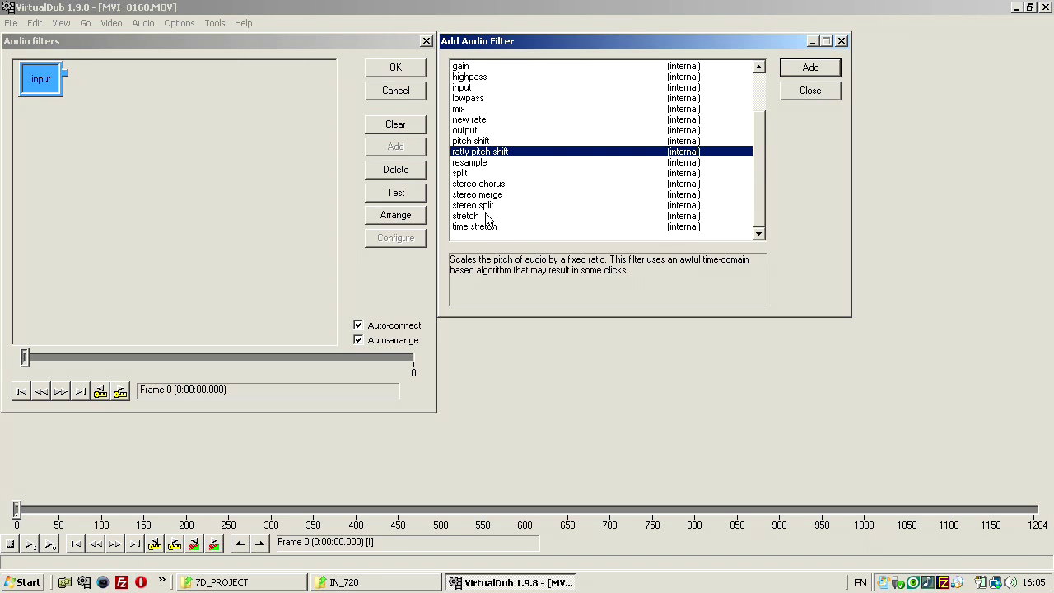
pyautogui.click(512, 215)
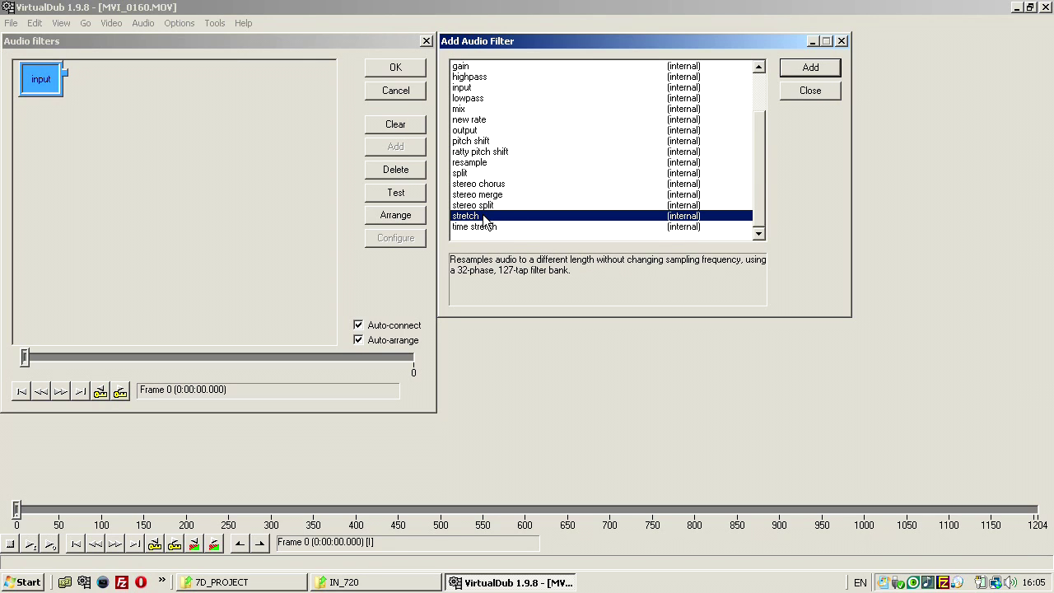
pyautogui.doubleClick(483, 217)
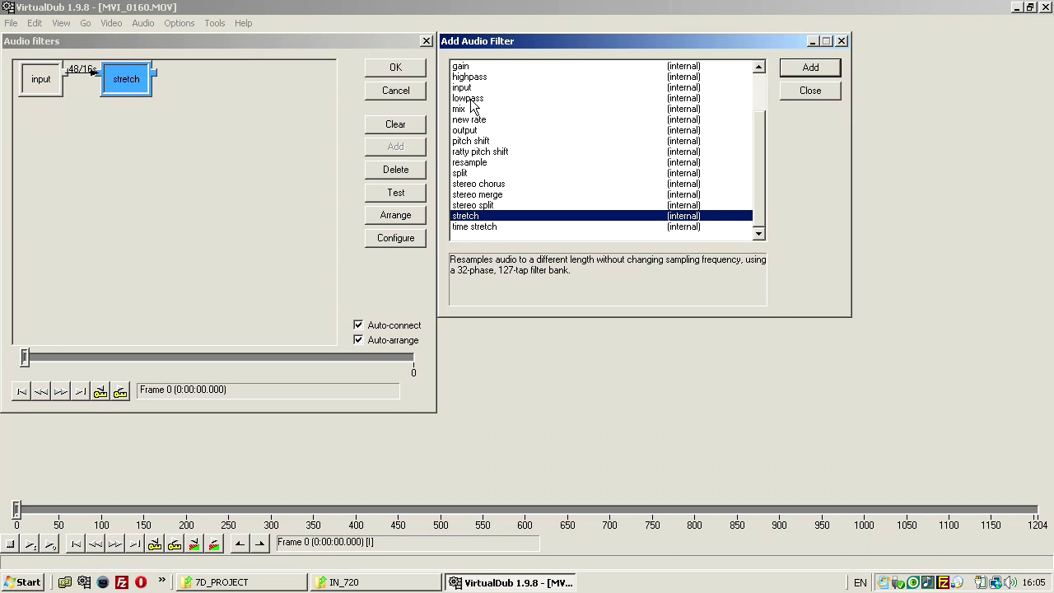
pyautogui.click(482, 163)
pyautogui.scroll(2, 482, 164)
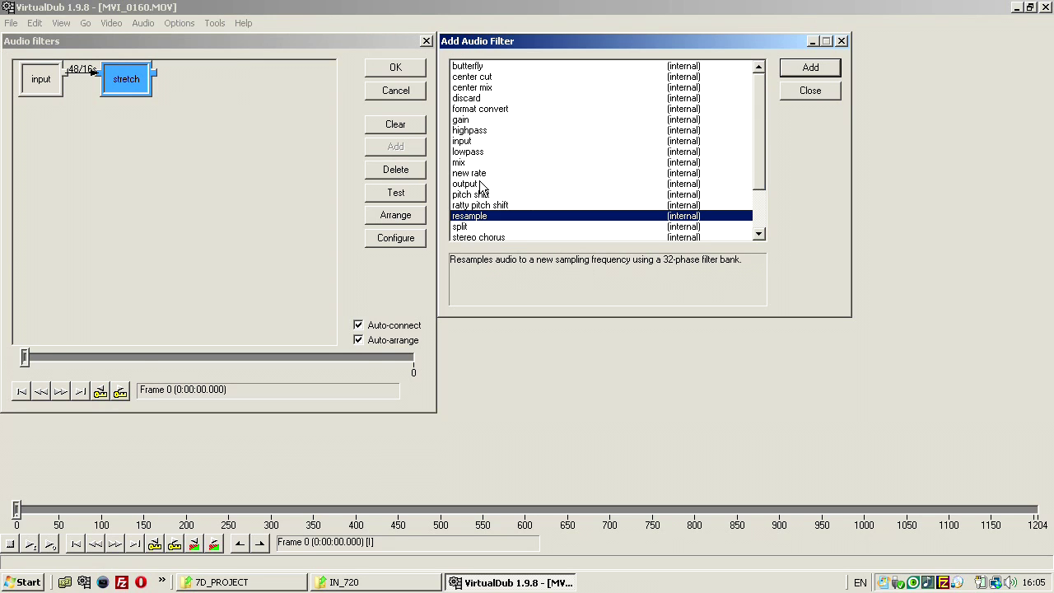
pyautogui.doubleClick(477, 185)
pyautogui.click(809, 89)
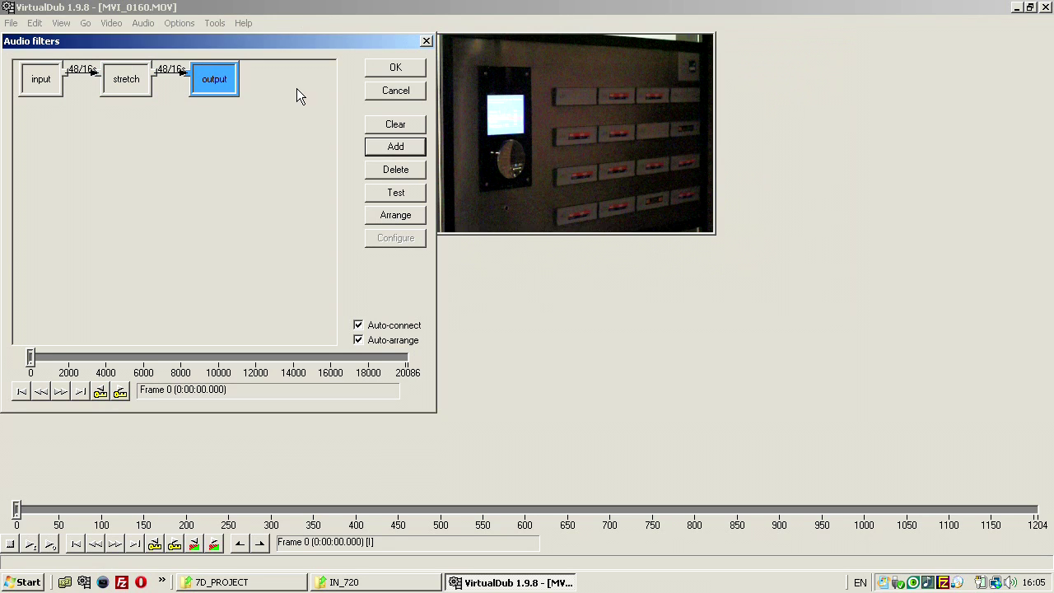
# Set the stretch filter's ratio to 2.5.
pyautogui.click(121, 83)
pyautogui.doubleClick(121, 83)
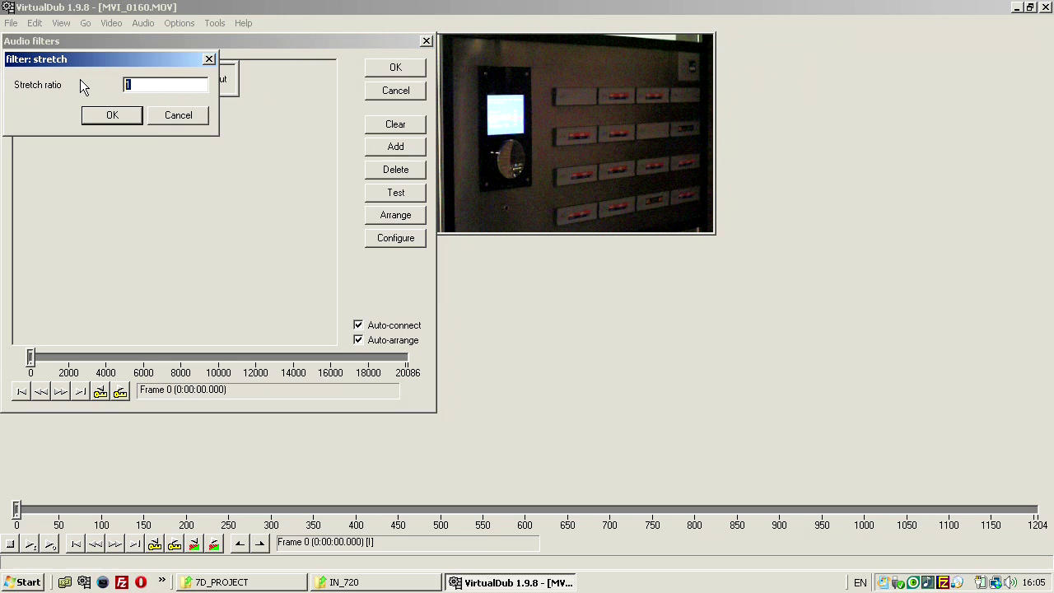
pyautogui.write('2.5')
pyautogui.click(112, 116)
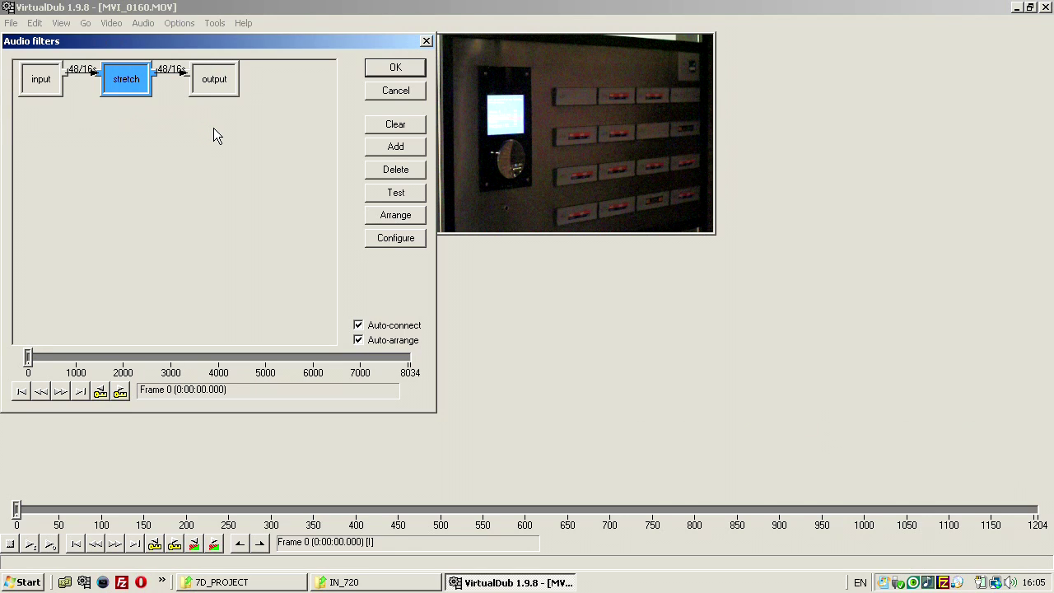
pyautogui.click(276, 118)
pyautogui.click(228, 84)
pyautogui.press('Tab')
pyautogui.press('Tab')
# Accept the audio filters and save processing settings over 720_high.vcf in Presets.
pyautogui.click(408, 67)
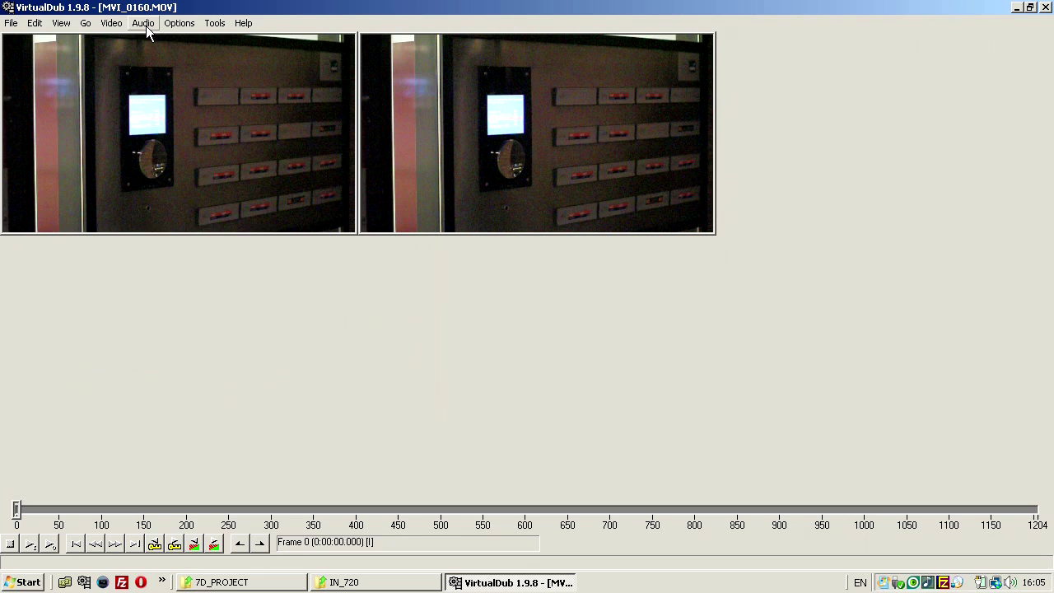
pyautogui.click(10, 22)
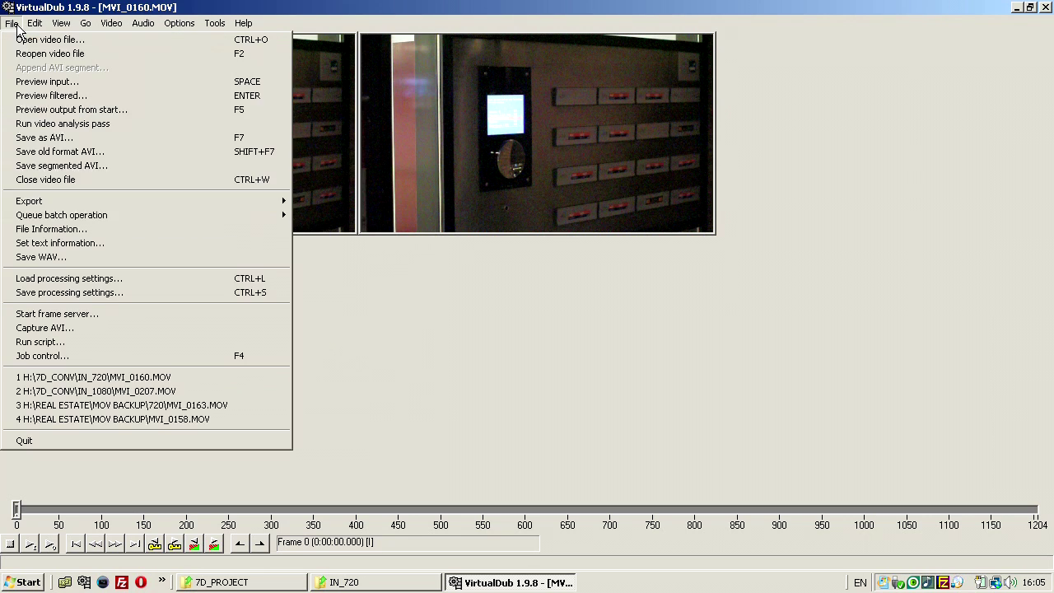
pyautogui.click(78, 304)
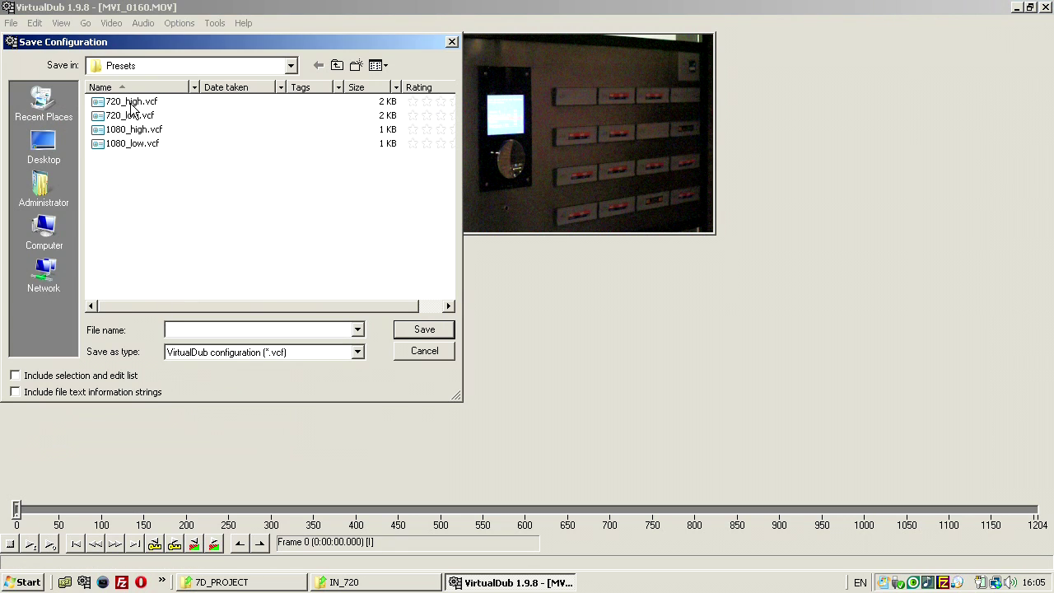
pyautogui.click(132, 103)
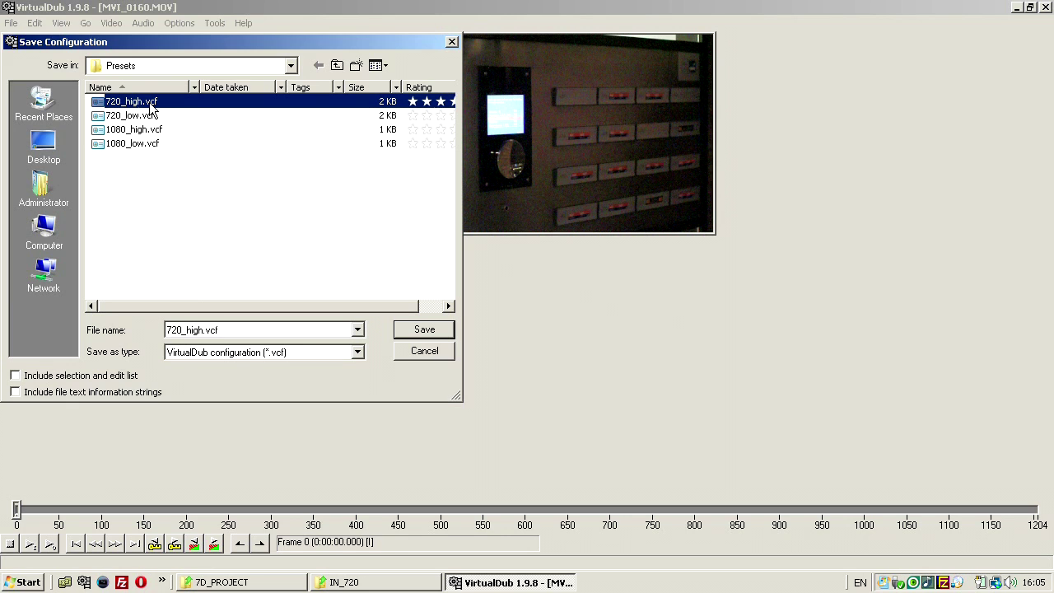
pyautogui.doubleClick(150, 107)
pyautogui.click(638, 298)
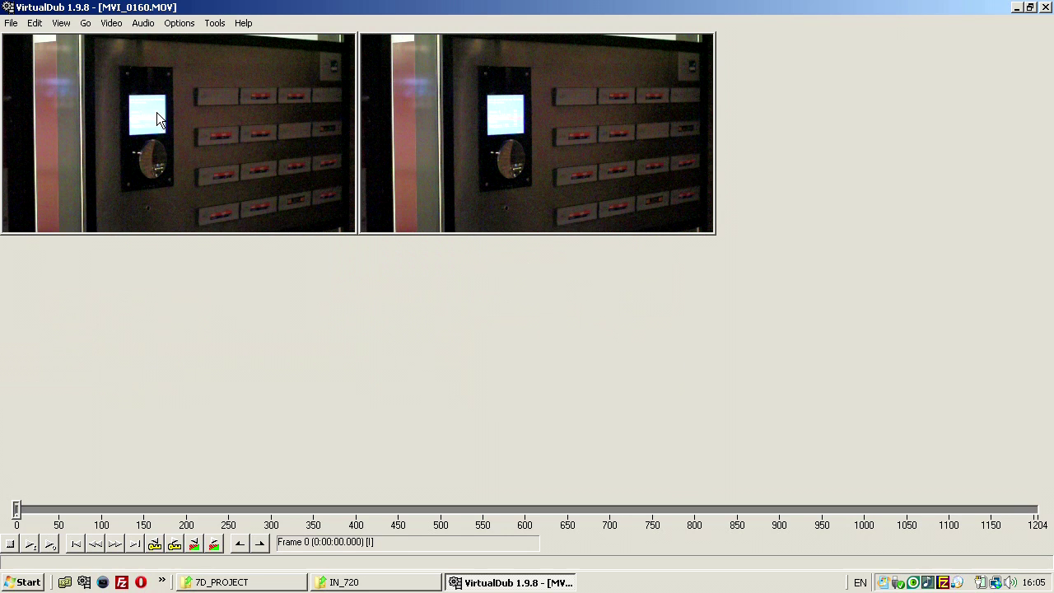
# Add a resize video filter with absolute width 640 and height 360, and accept it.
pyautogui.click(111, 23)
pyautogui.click(130, 38)
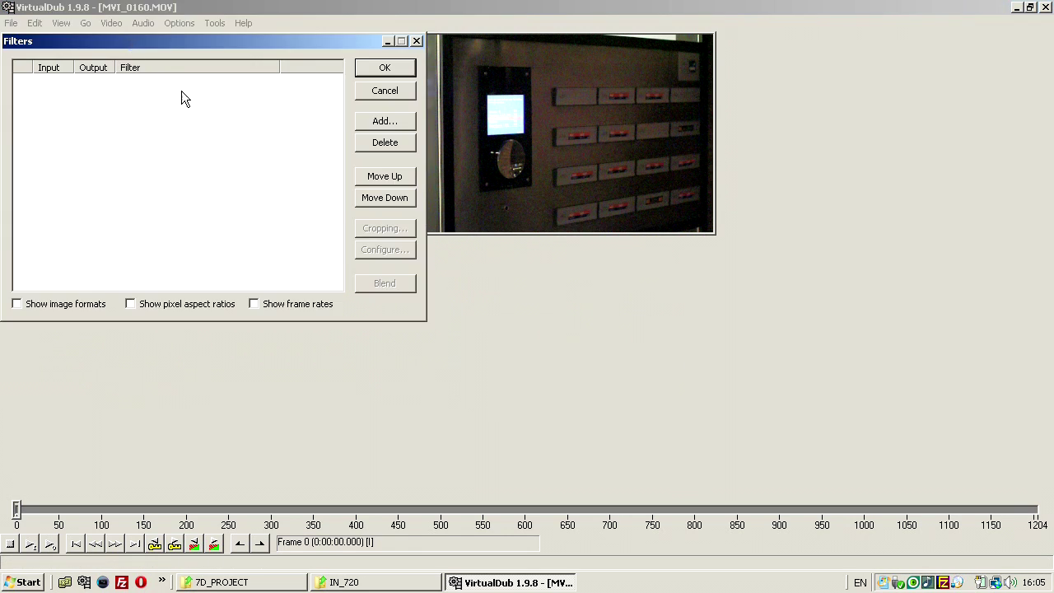
pyautogui.click(384, 121)
pyautogui.click(78, 104)
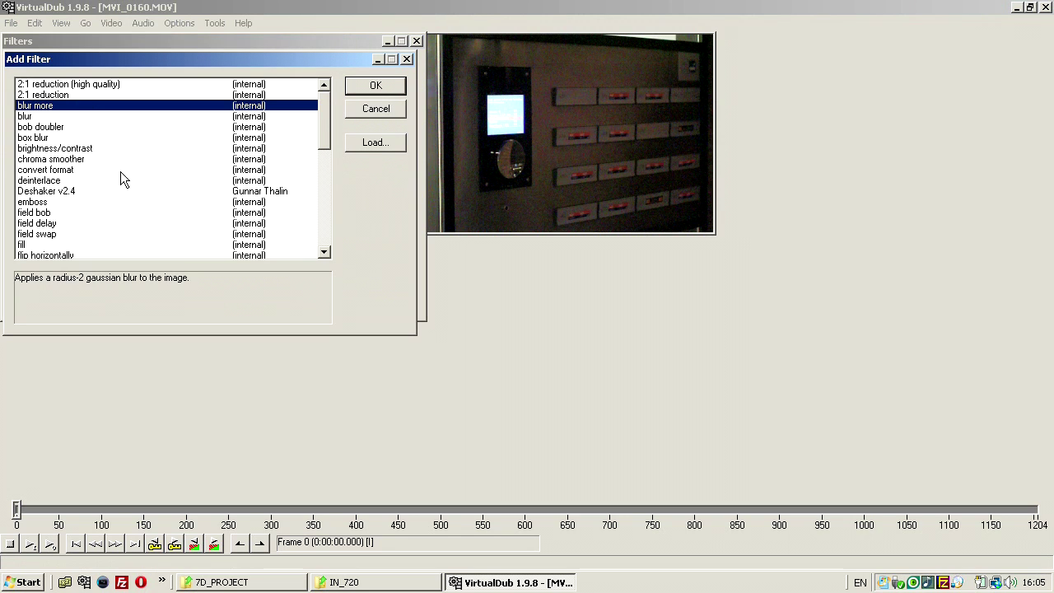
pyautogui.scroll(-5, 134, 176)
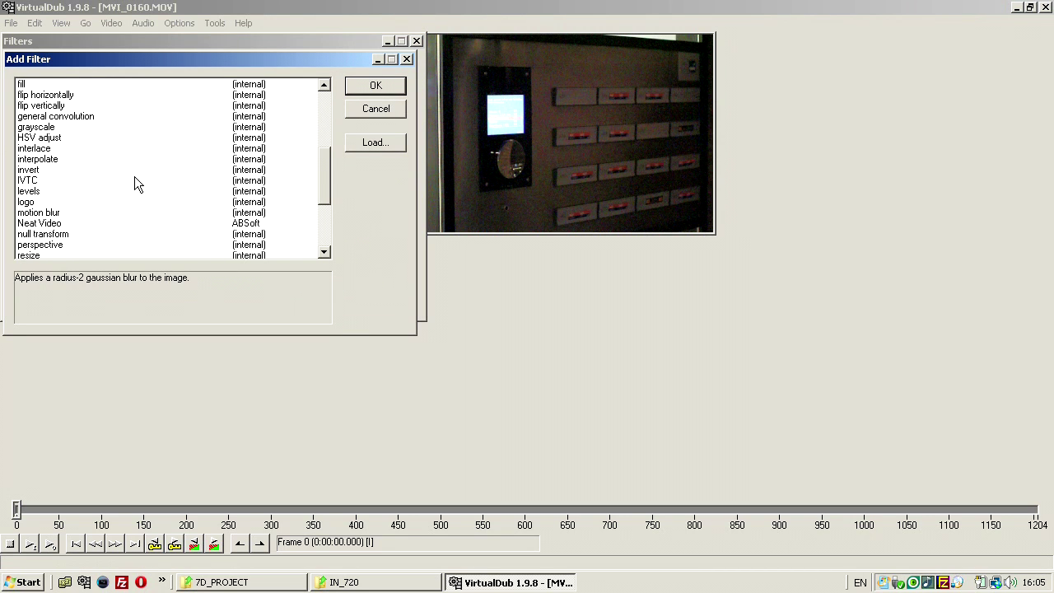
pyautogui.scroll(-1, 134, 176)
pyautogui.doubleClick(52, 222)
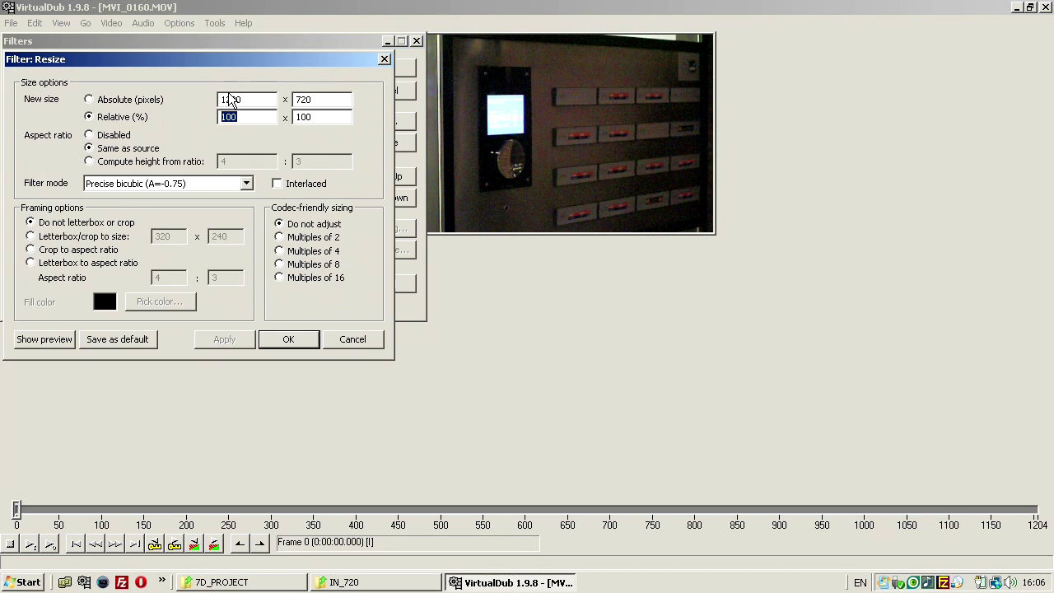
pyautogui.moveTo(238, 103); pyautogui.dragTo(197, 109)
pyautogui.write('640')
pyautogui.doubleClick(235, 99)
pyautogui.click(321, 100)
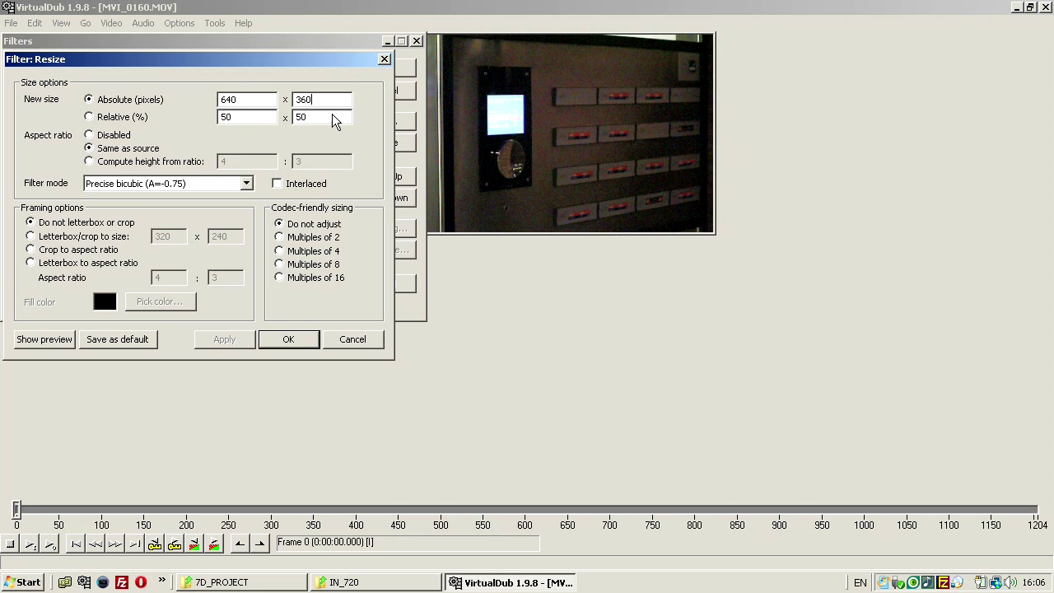
pyautogui.click(287, 338)
pyautogui.click(383, 69)
# Save the processing settings over 720_low.vcf.
pyautogui.click(12, 23)
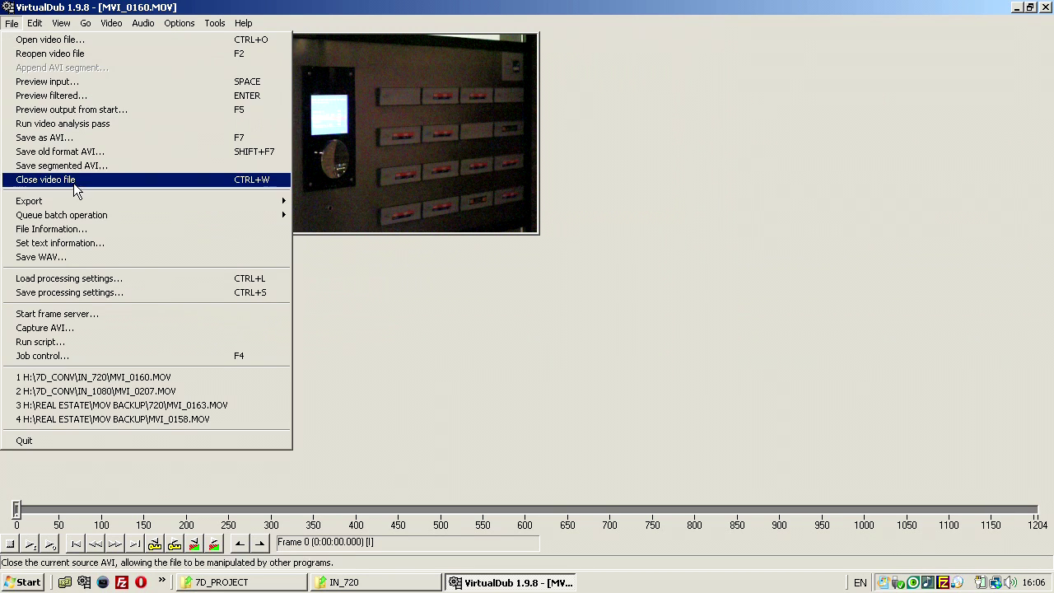
pyautogui.click(76, 293)
pyautogui.doubleClick(128, 117)
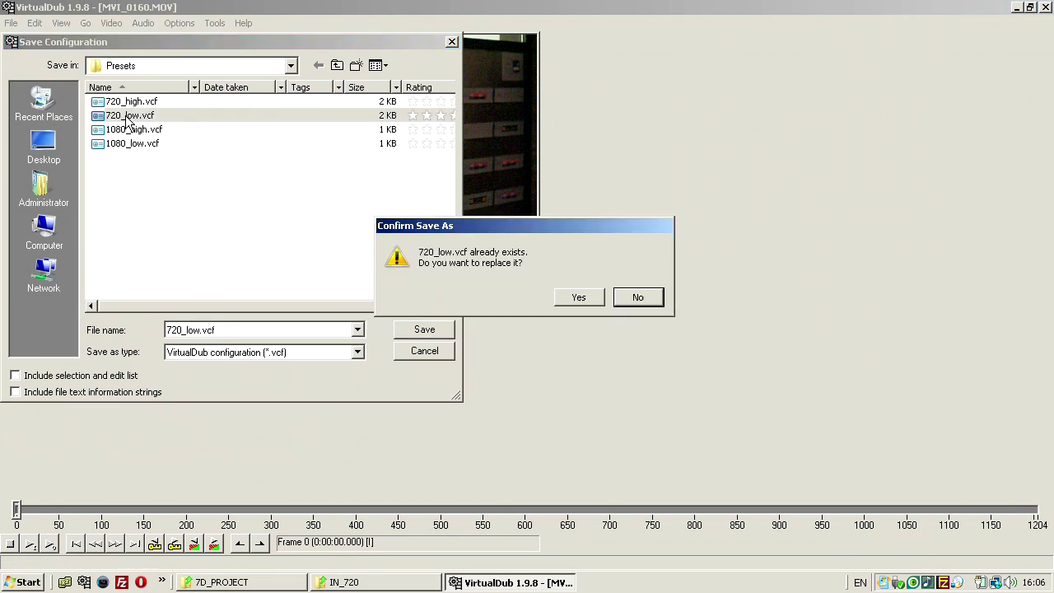
pyautogui.click(580, 297)
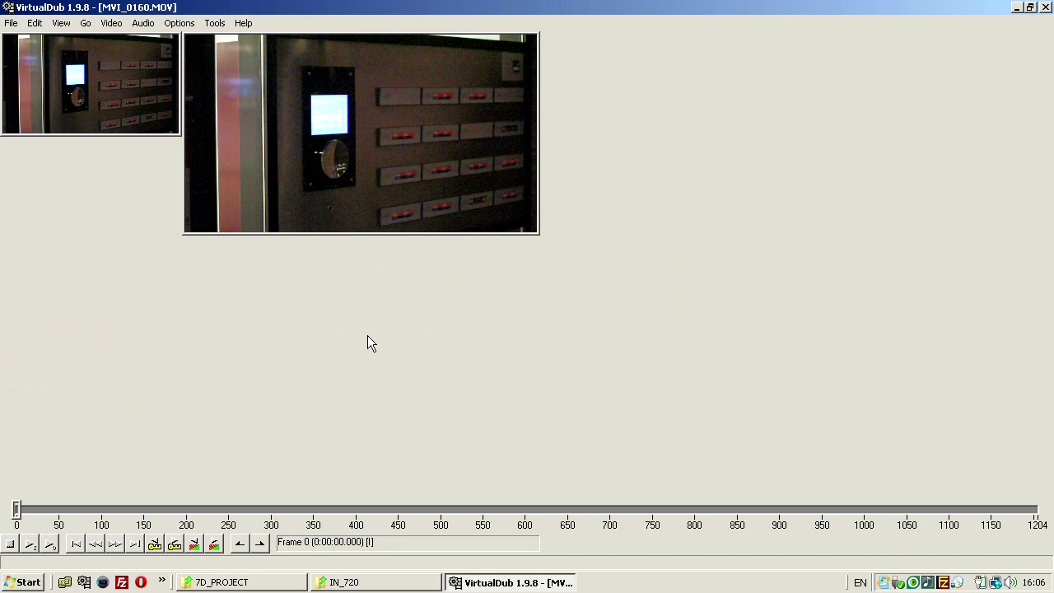
# Show the video panes at 100% and recheck the 640x360 resize filter.
pyautogui.rightClick(120, 73)
pyautogui.click(177, 200)
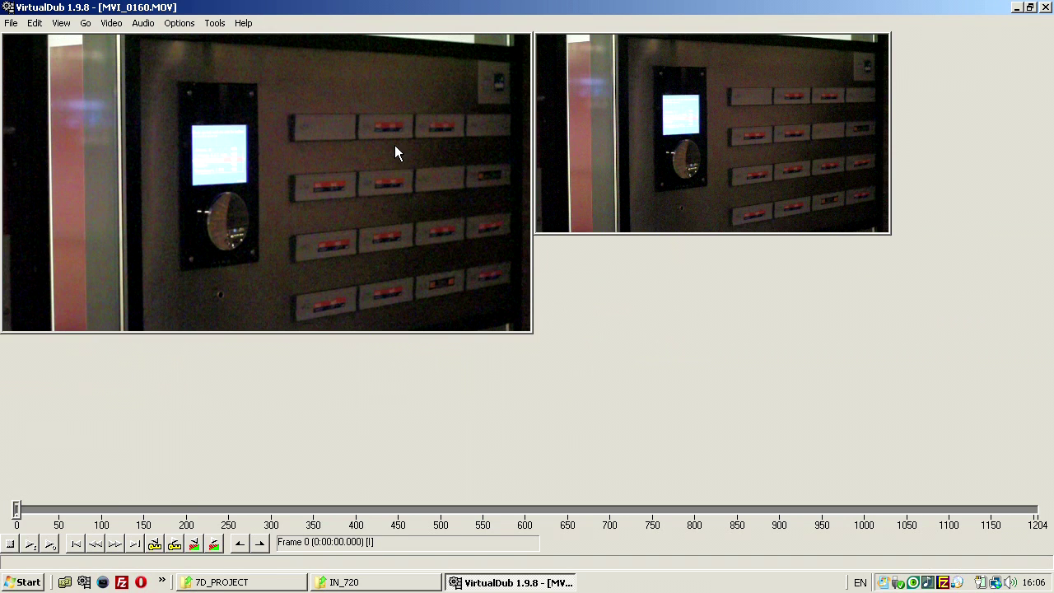
pyautogui.click(111, 22)
pyautogui.click(132, 38)
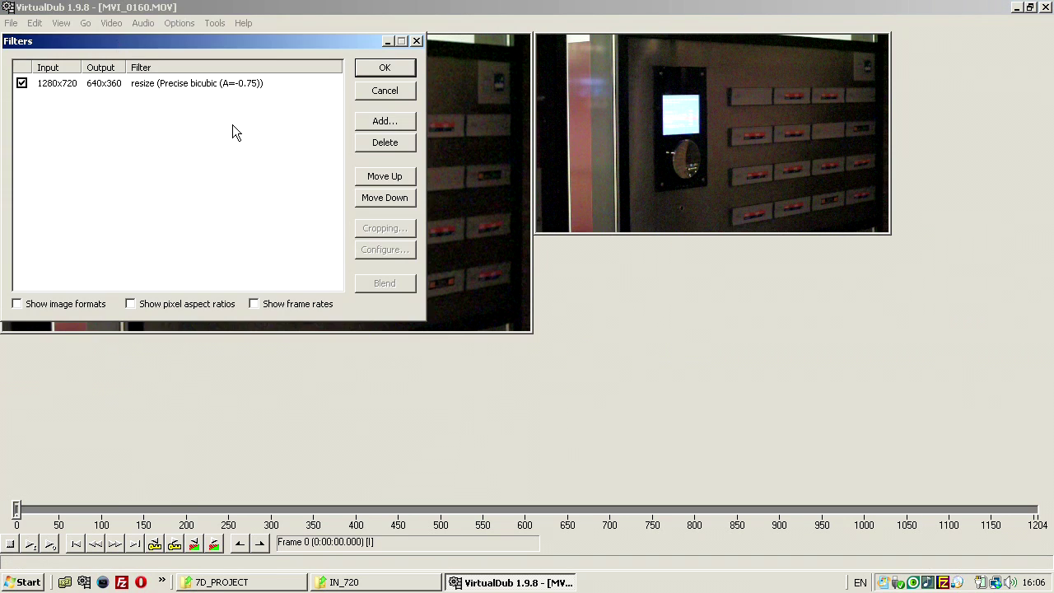
pyautogui.click(368, 66)
pyautogui.click(11, 23)
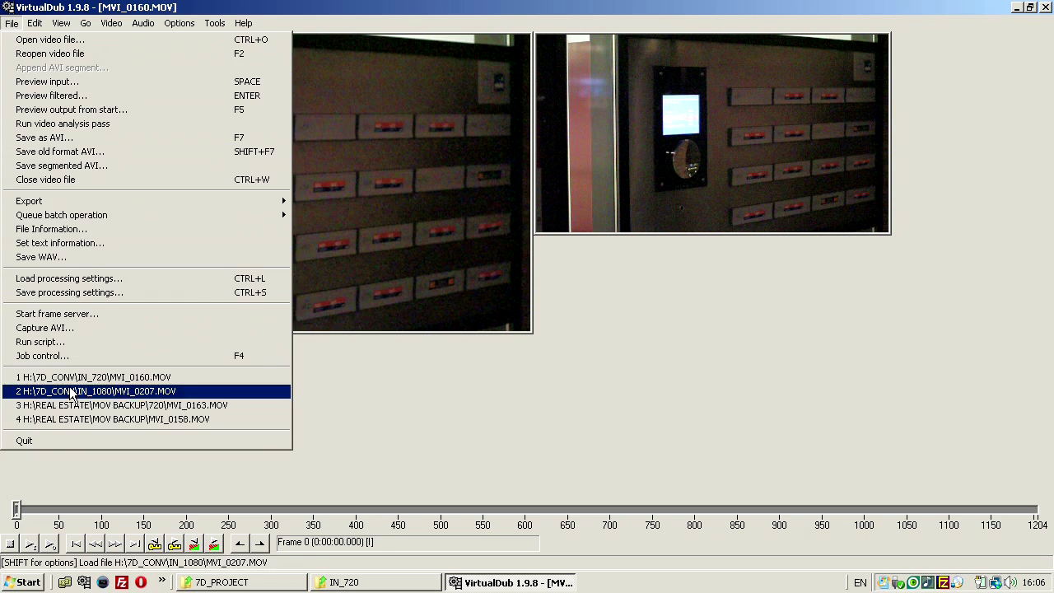
# Quit VirtualDub, run the 7D_CONV convert batch, and open AVI_LOW showing MVI_0160.avi and MVI_0207.avi.
pyautogui.click(62, 442)
pyautogui.click(303, 342)
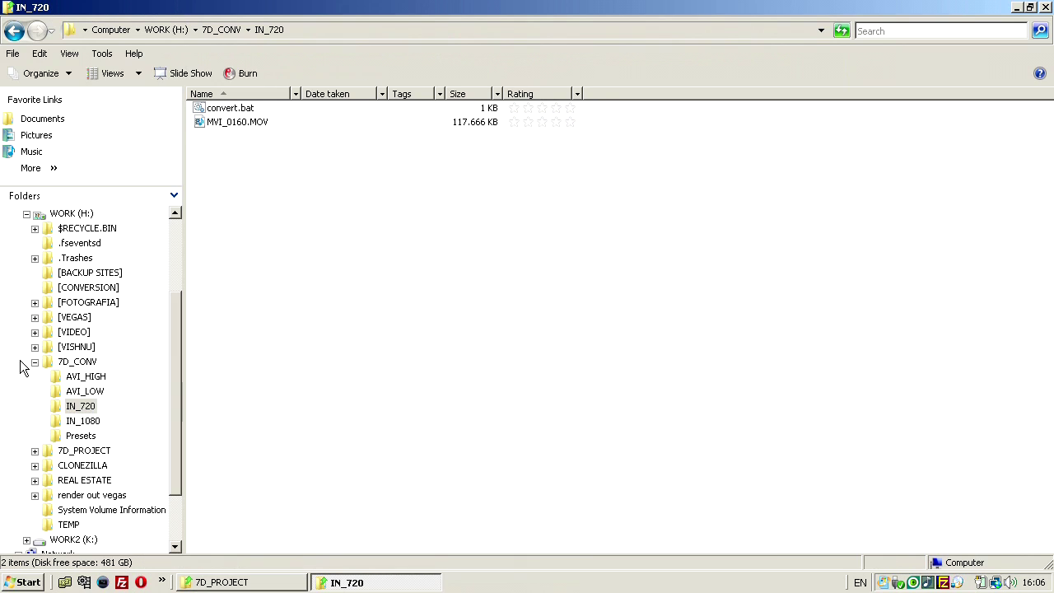
pyautogui.click(70, 362)
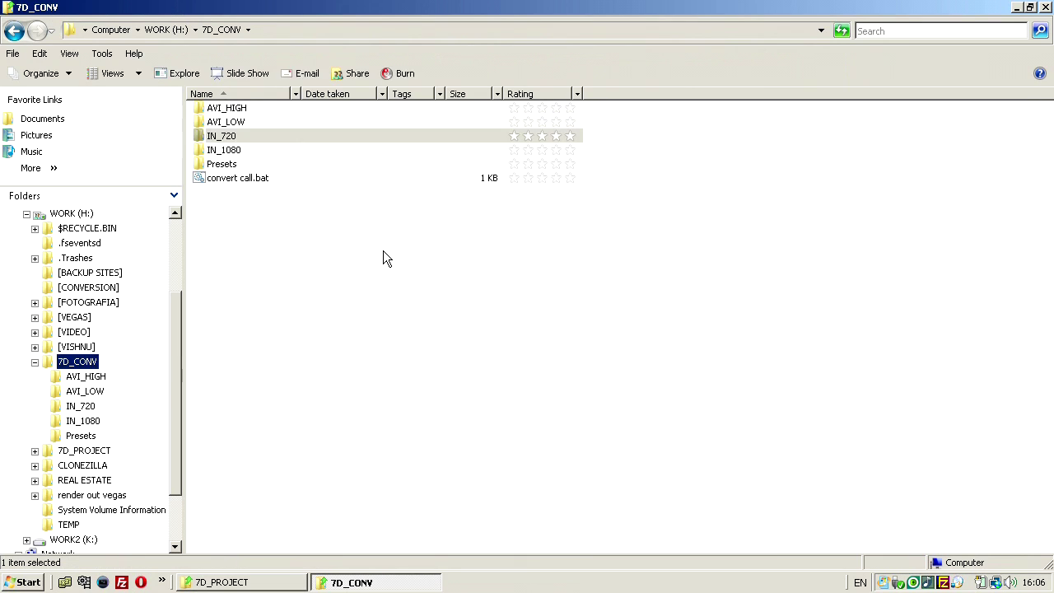
pyautogui.doubleClick(236, 177)
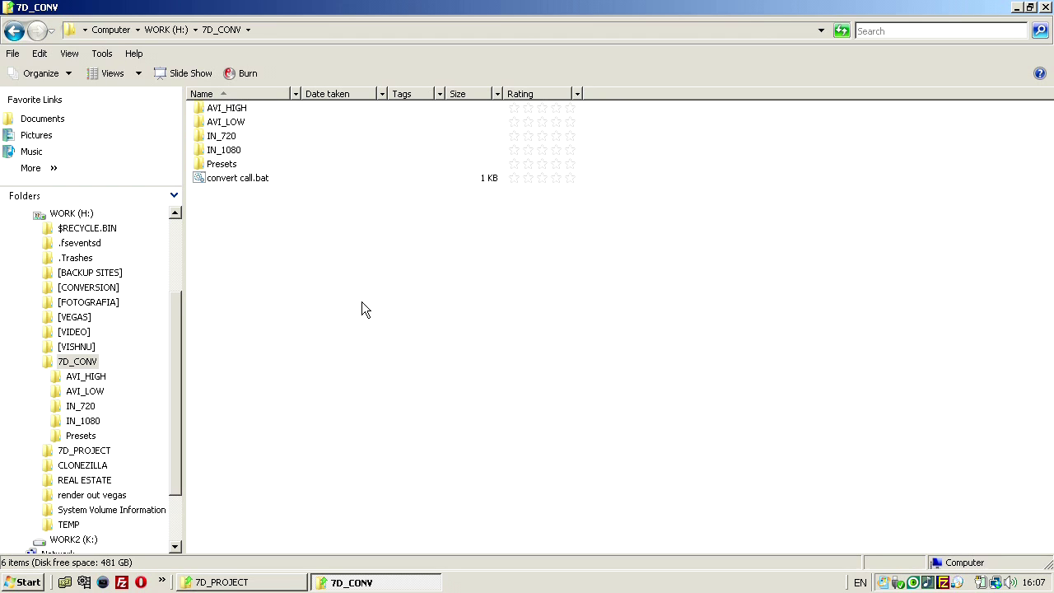
pyautogui.doubleClick(226, 122)
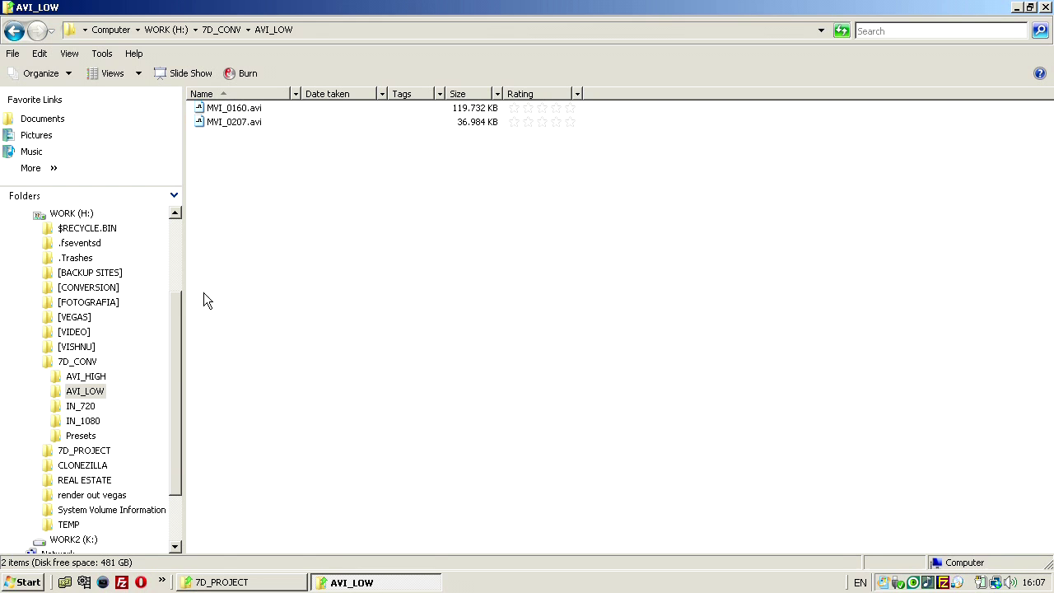
pyautogui.click(261, 121)
pyautogui.rightClick(261, 121)
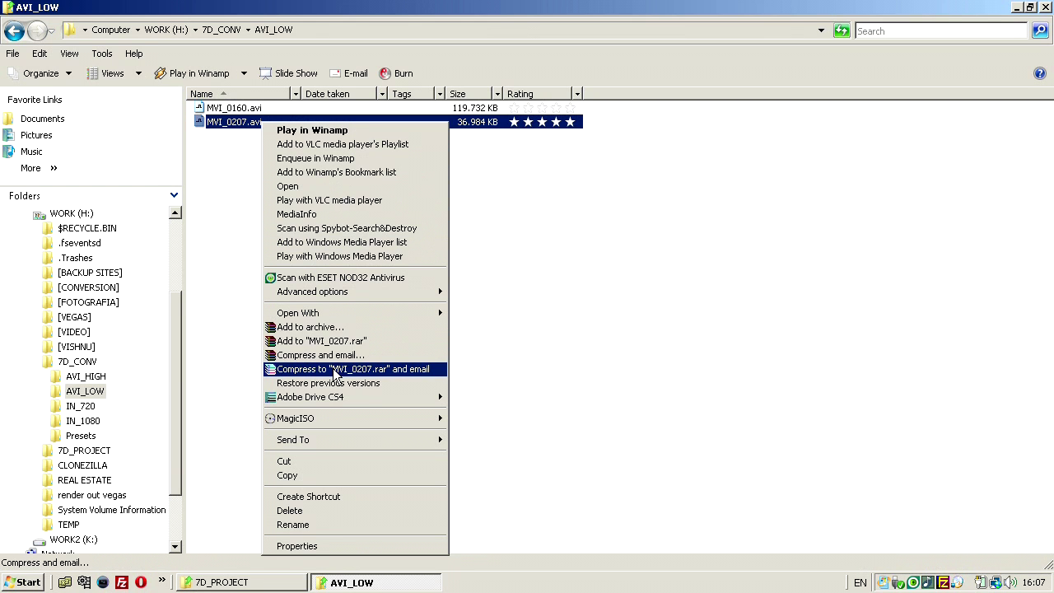
pyautogui.click(337, 213)
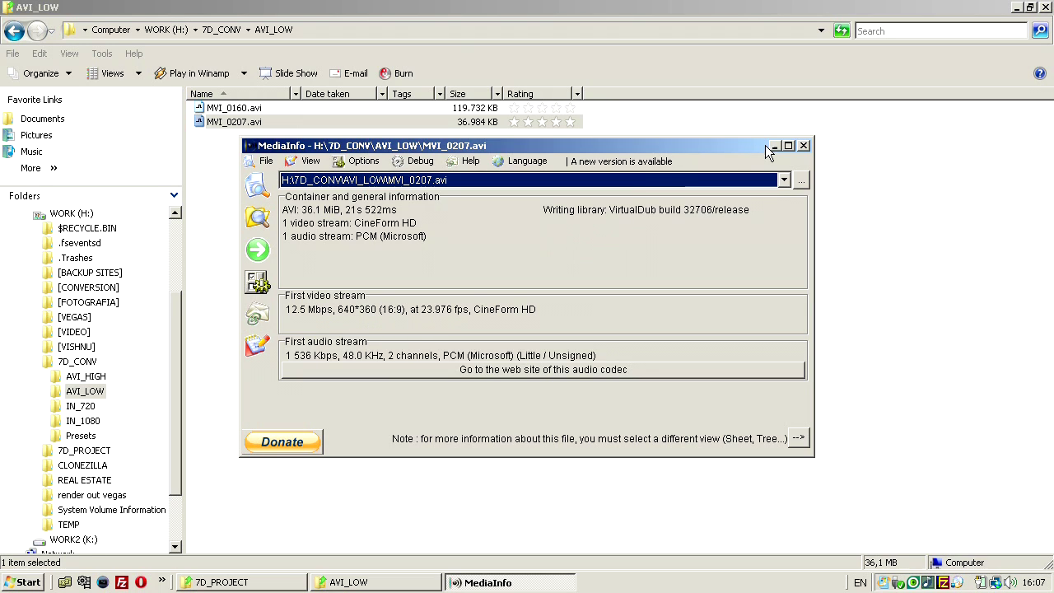
pyautogui.click(804, 146)
pyautogui.rightClick(234, 108)
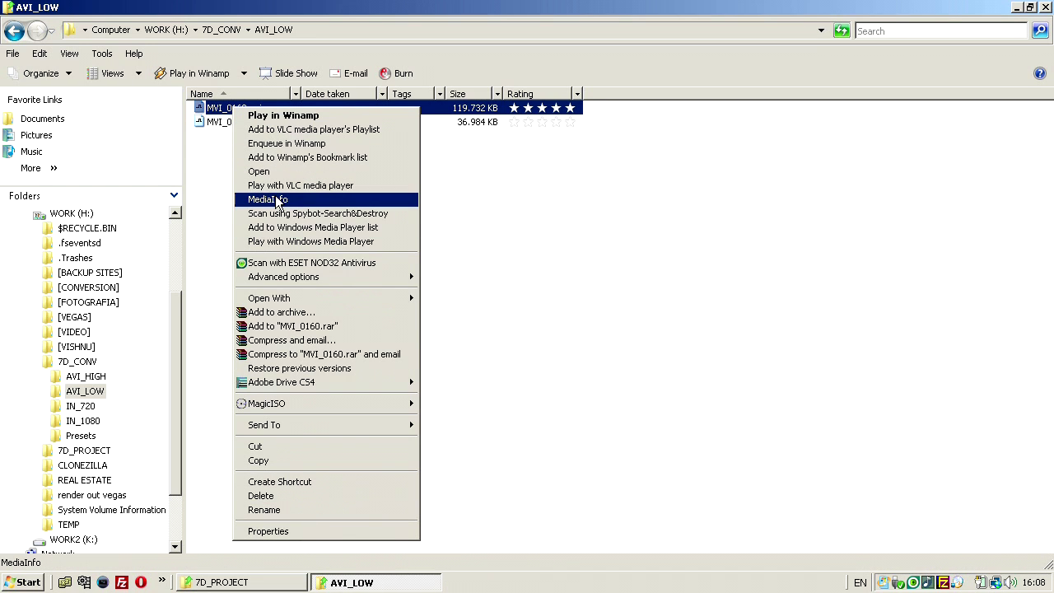
pyautogui.click(277, 202)
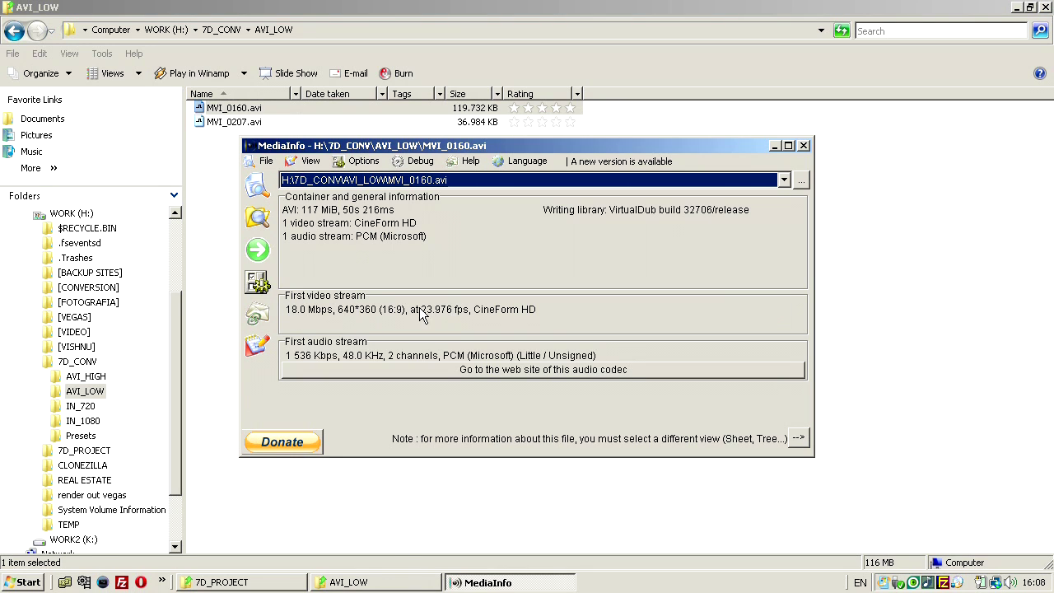
# Copy both low-res AVIs from AVI_LOW into 7D_PROJECT\LOWRES.
pyautogui.click(805, 146)
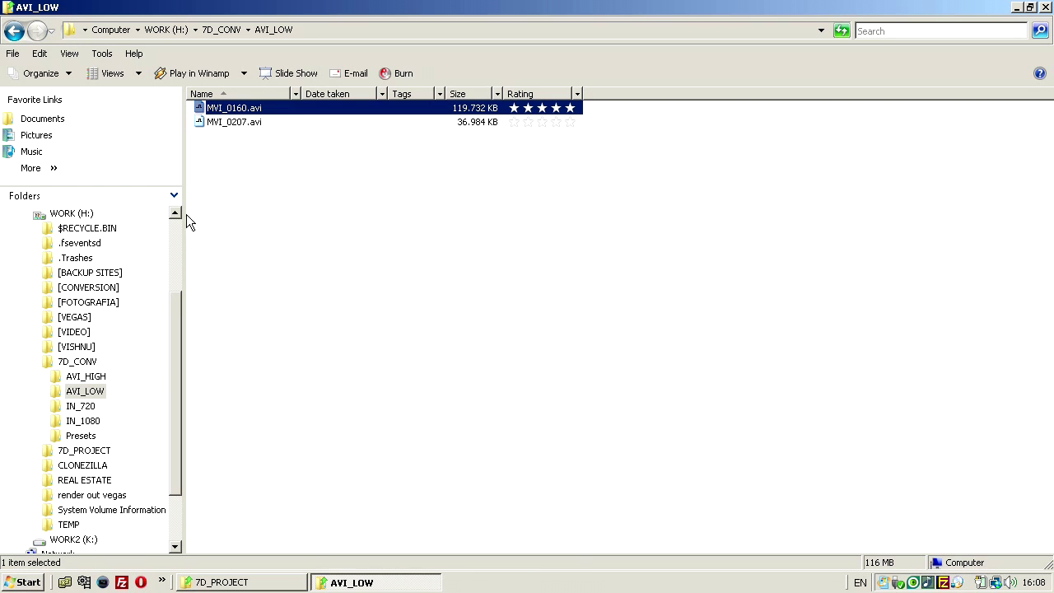
pyautogui.click(299, 157)
pyautogui.moveTo(316, 167); pyautogui.dragTo(232, 105)
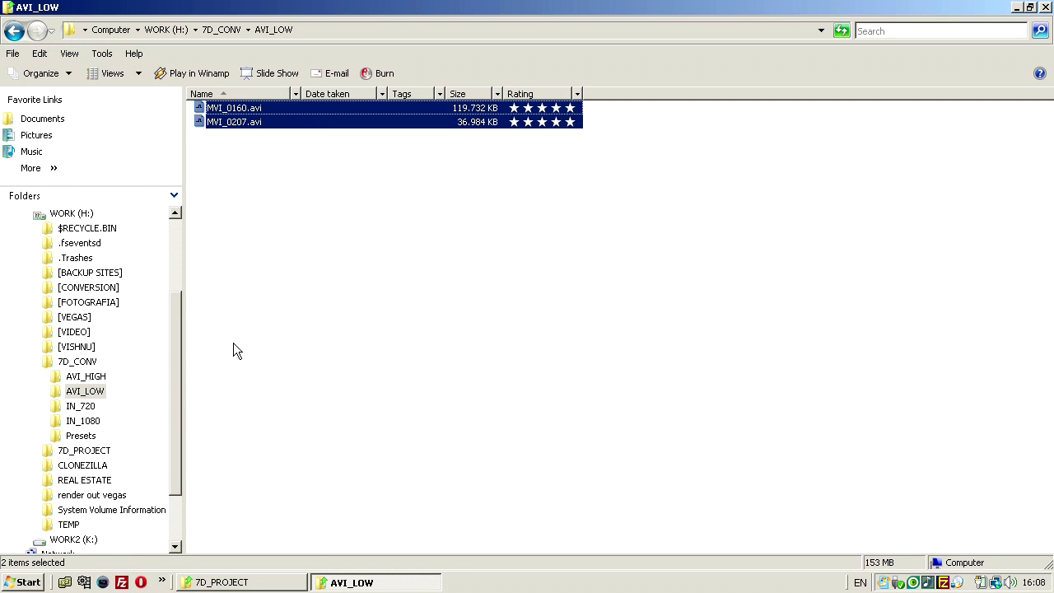
pyautogui.moveTo(176, 373); pyautogui.dragTo(174, 377)
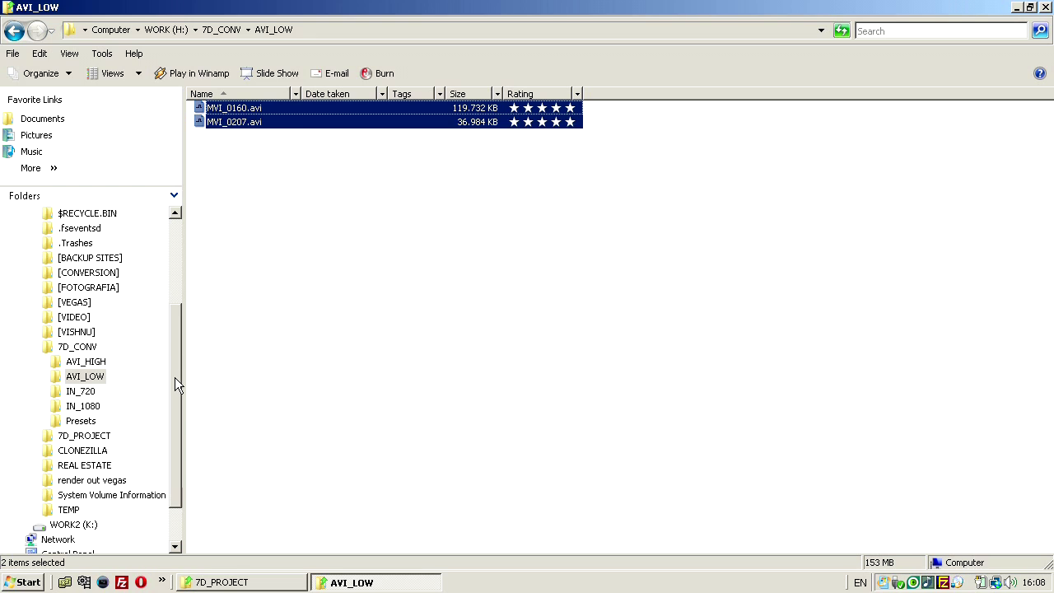
pyautogui.click(35, 435)
pyautogui.click(82, 463)
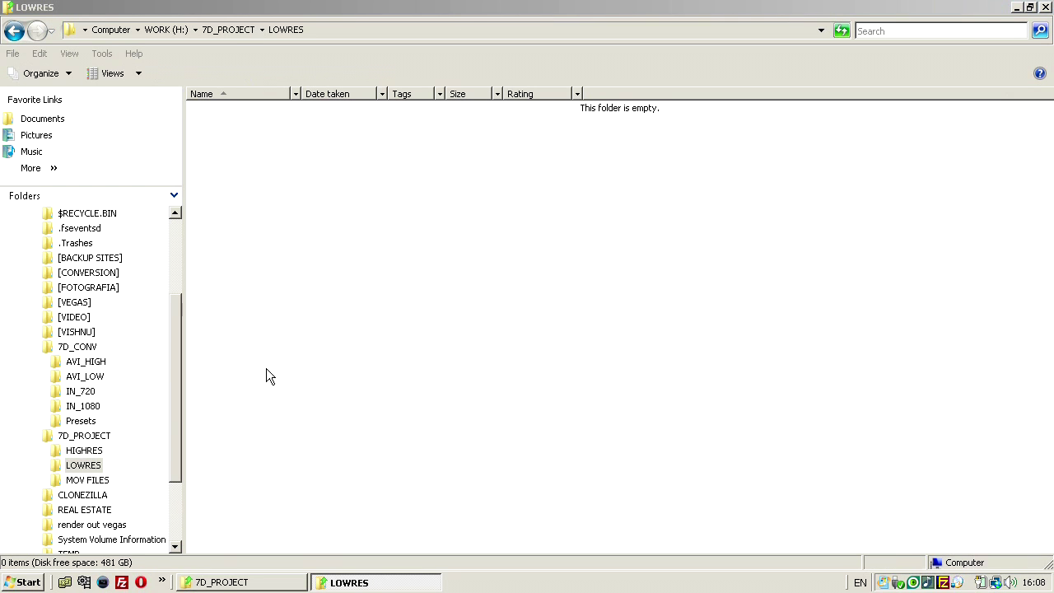
pyautogui.hotkey('ctrl', 'v')
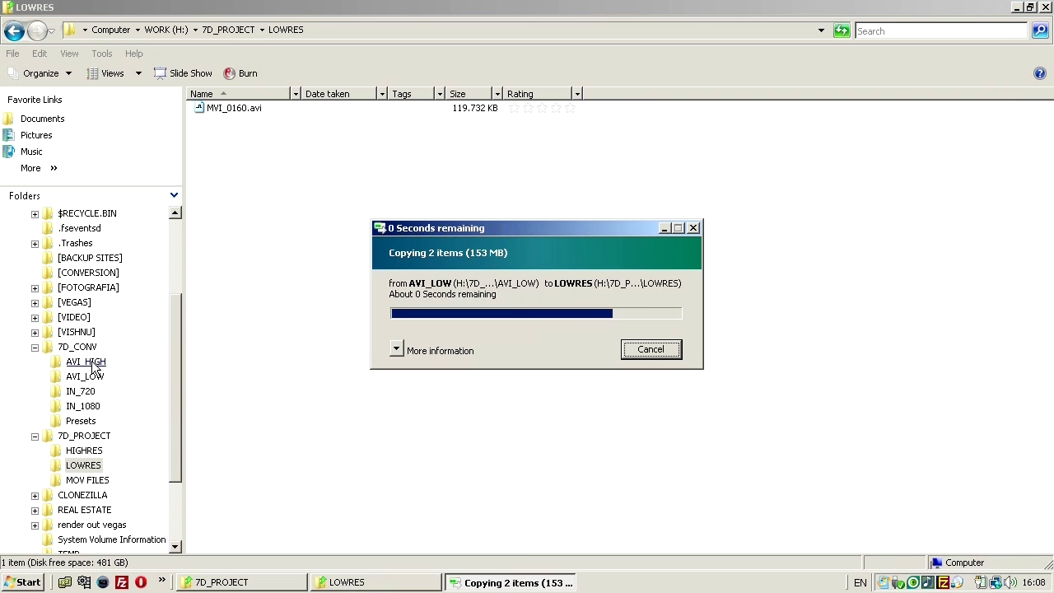
# Copy both high-res AVIs from AVI_HIGH into 7D_PROJECT\HIGHRES.
pyautogui.click(86, 361)
pyautogui.click(259, 217)
pyautogui.hotkey('ctrl', 'a')
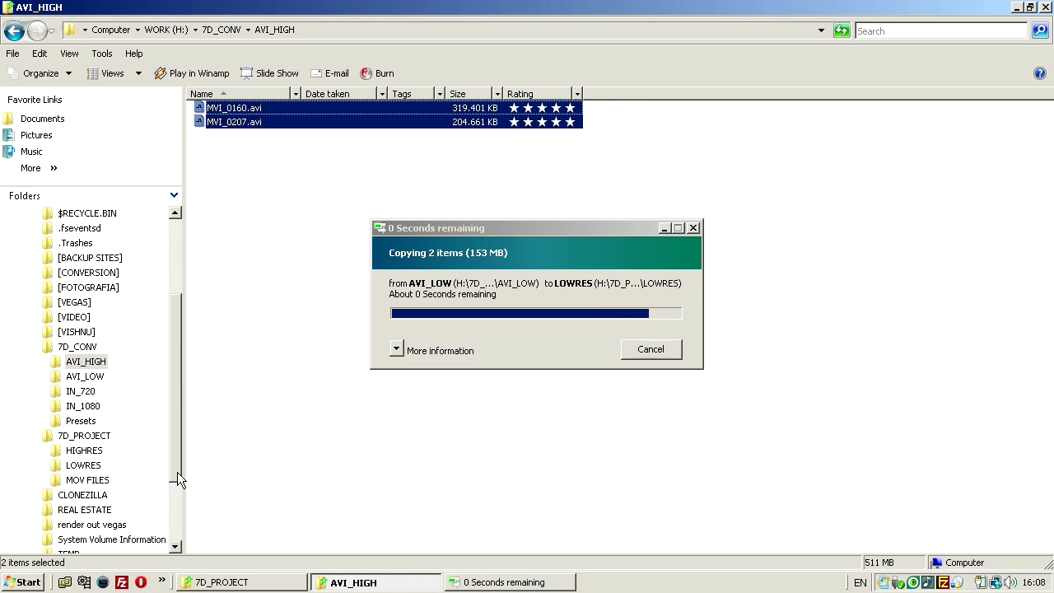
pyautogui.click(82, 451)
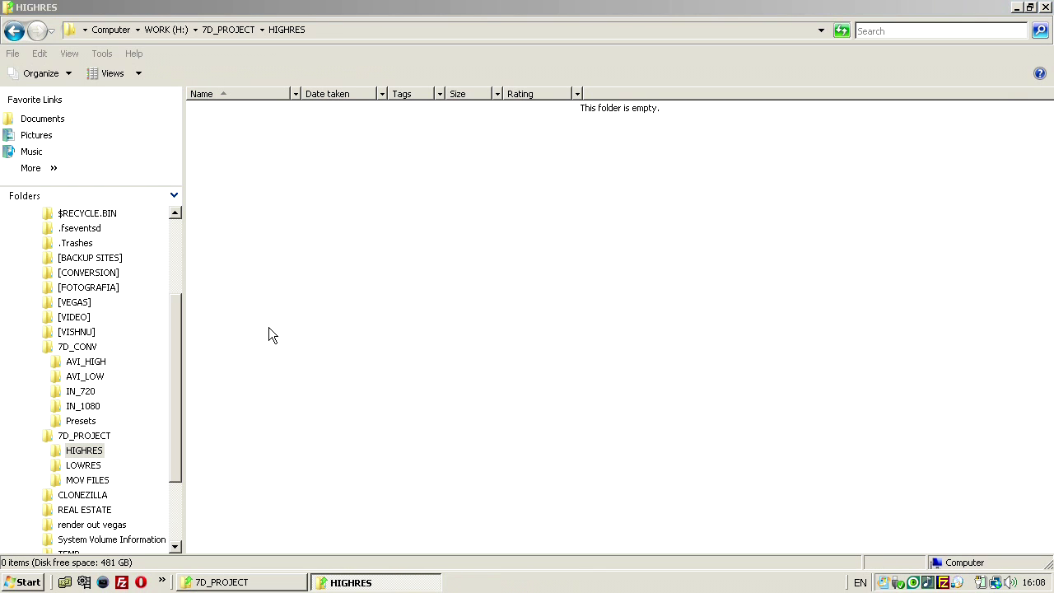
pyautogui.hotkey('ctrl', 'v')
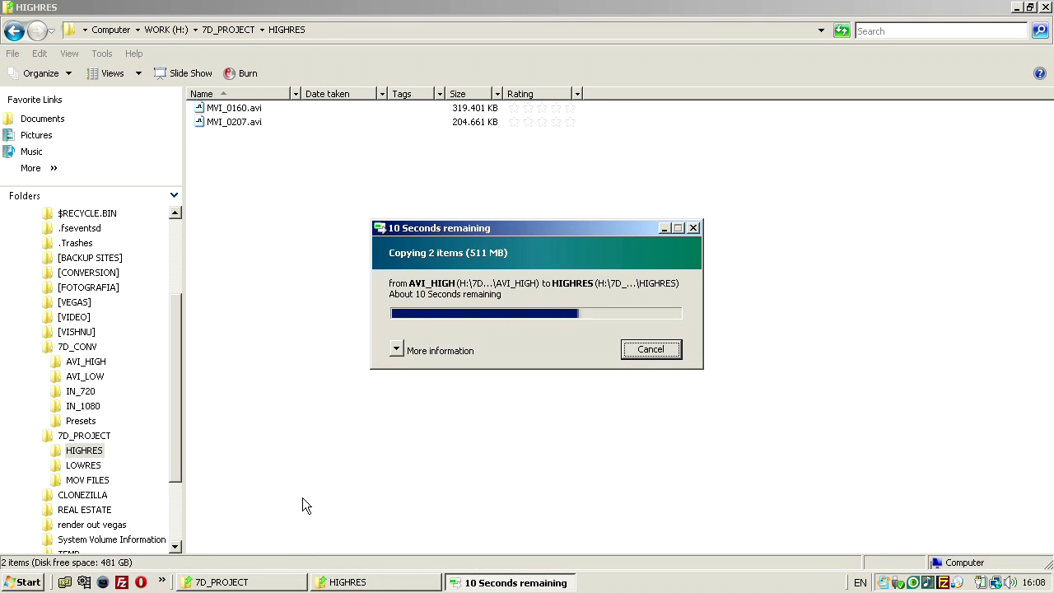
pyautogui.click(424, 387)
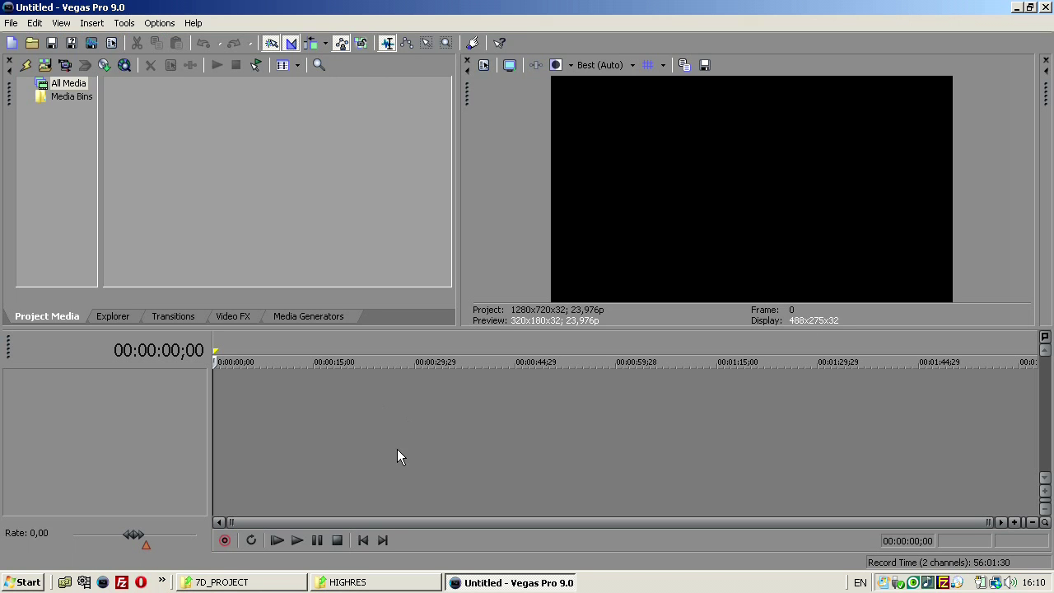
# Select MVI_0160.avi and MVI_0207.avi in the LOWRES folder and bring them into Vegas Pro.
pyautogui.click(373, 582)
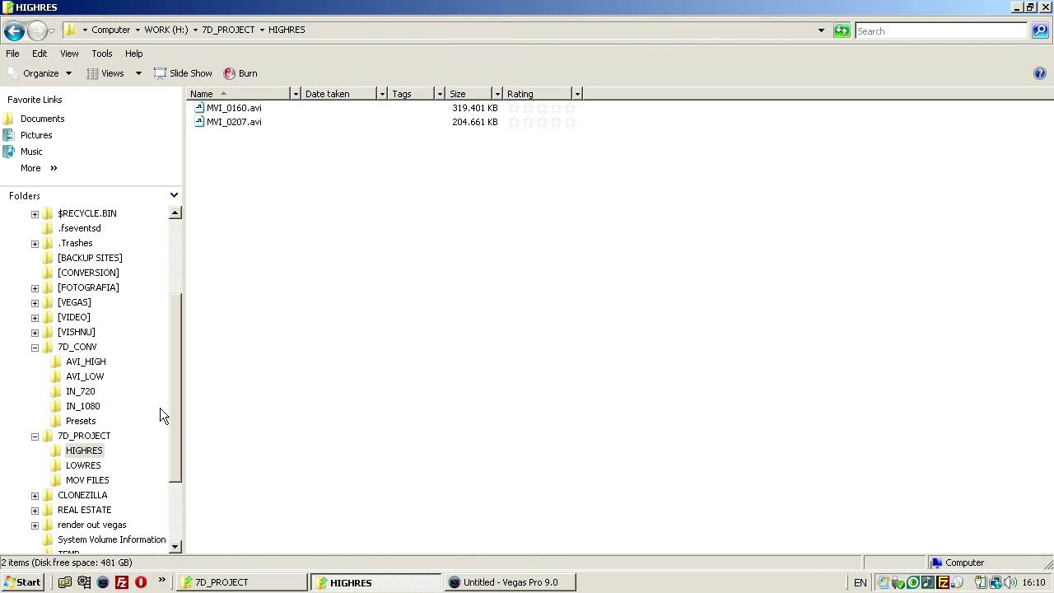
pyautogui.click(101, 465)
pyautogui.moveTo(284, 186); pyautogui.dragTo(218, 111)
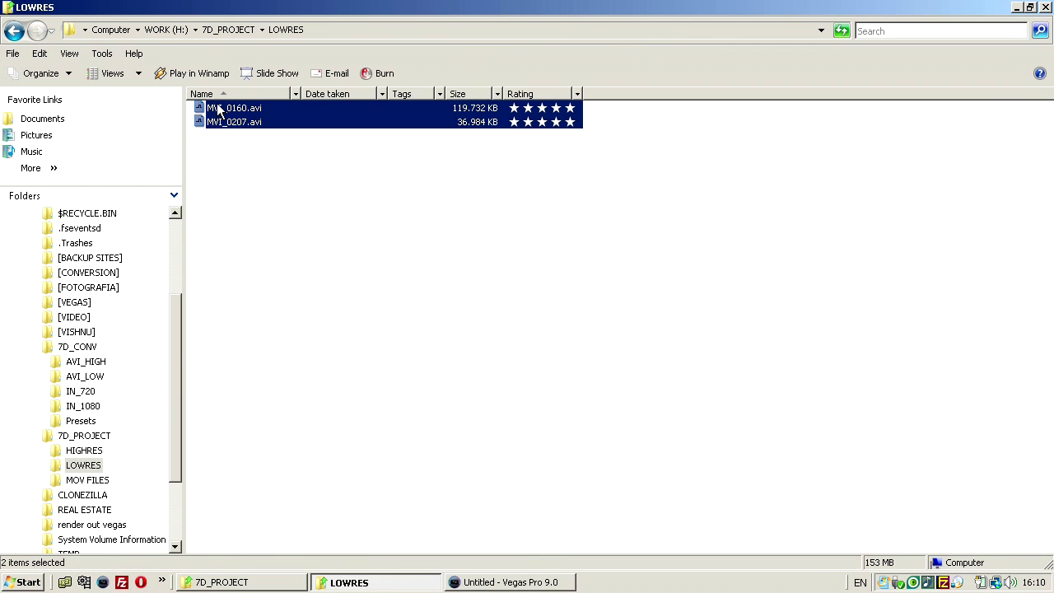
pyautogui.click(494, 582)
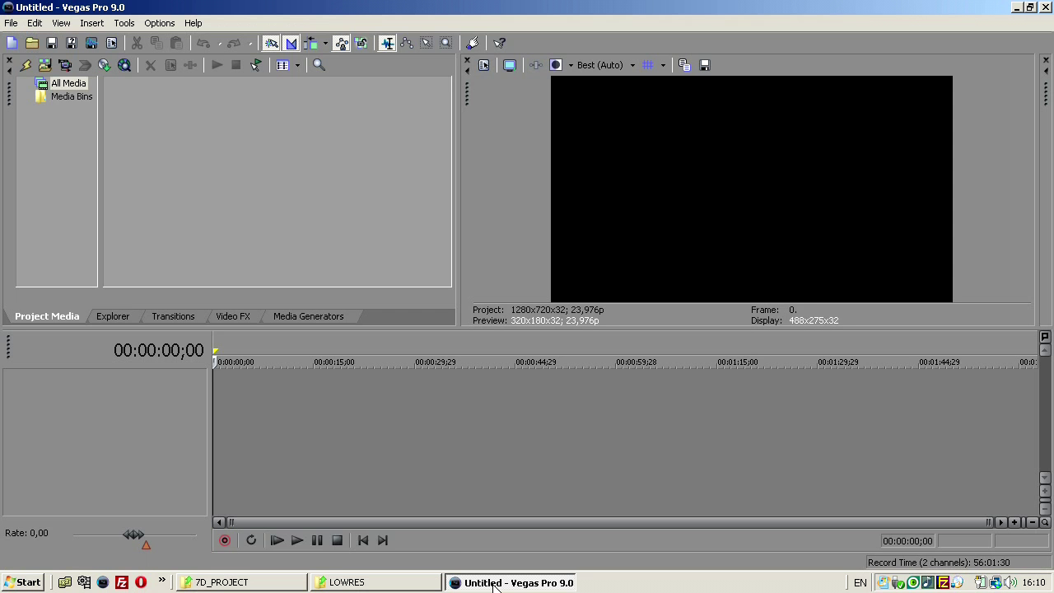
# Inspect MVI_0160.avi's properties in Project Media.
pyautogui.click(215, 191)
pyautogui.click(139, 132)
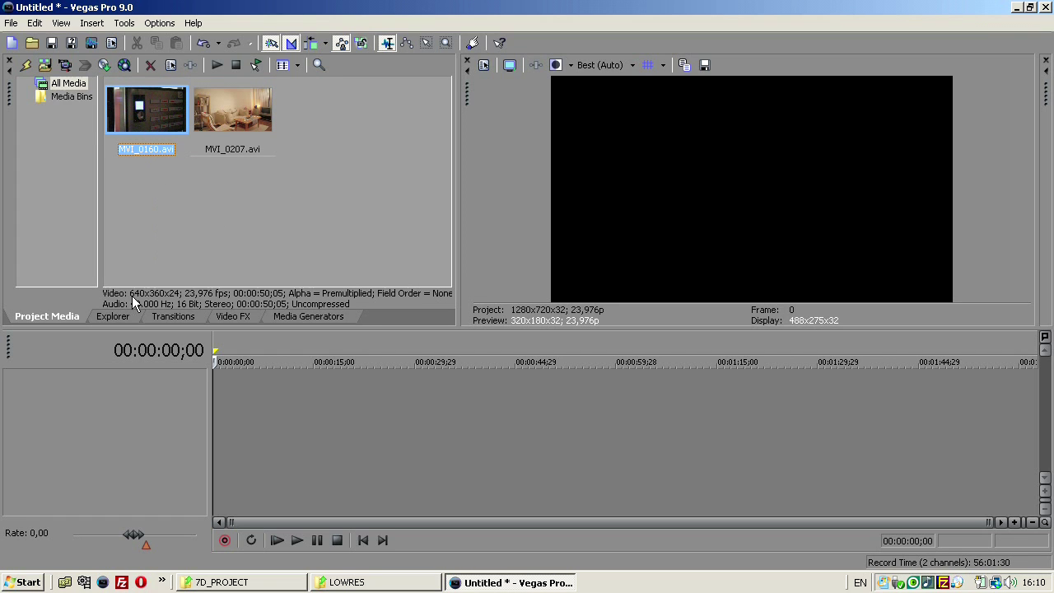
pyautogui.click(247, 222)
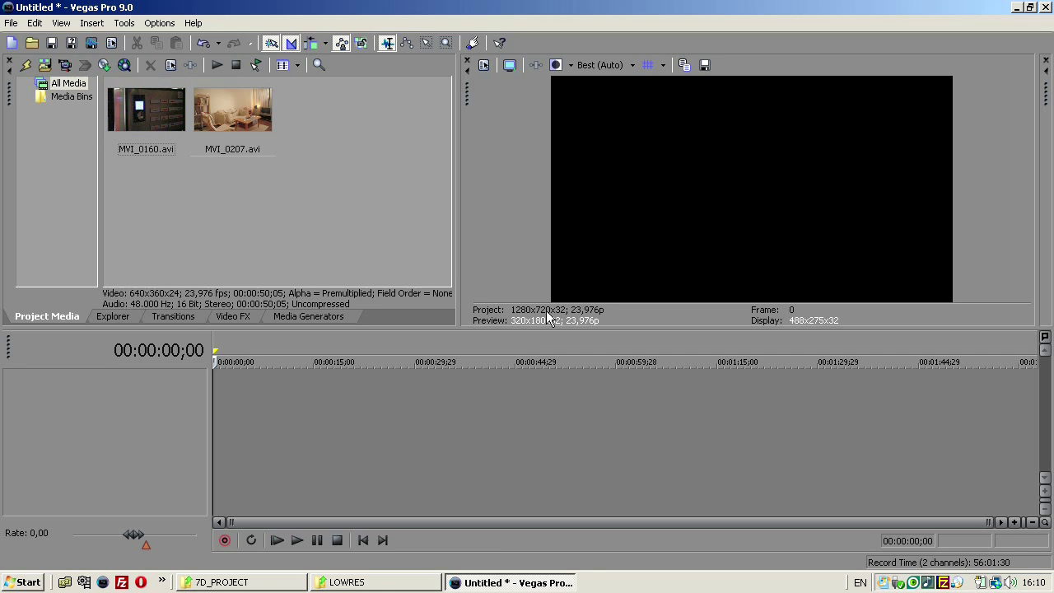
# Set project video to 640x360 and name the template LOWRES 7D.
pyautogui.click(12, 23)
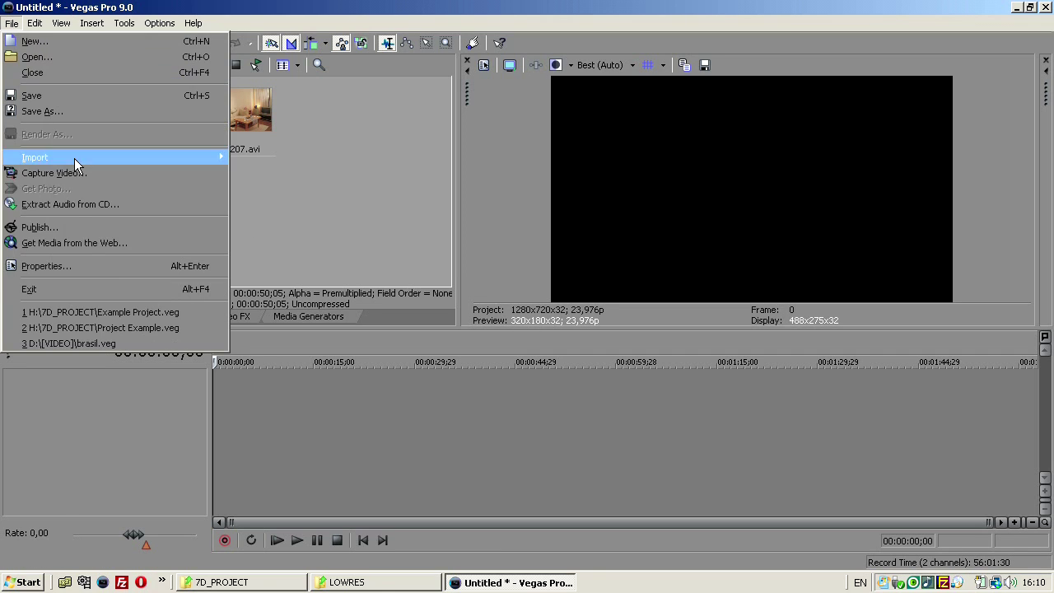
pyautogui.click(87, 265)
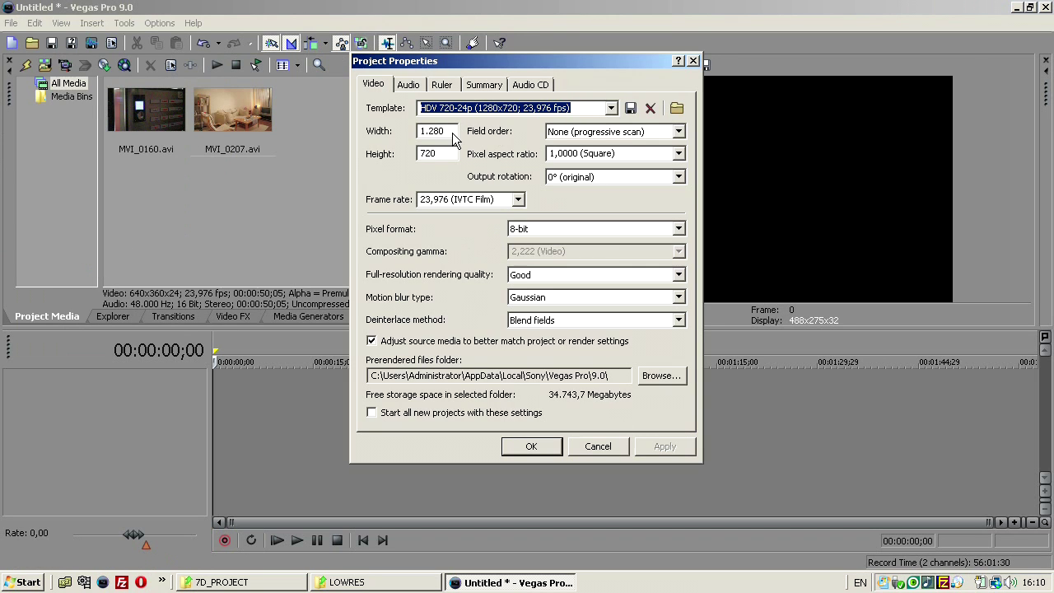
pyautogui.press('Tab')
pyautogui.write('640')
pyautogui.press('Tab')
pyautogui.write('360')
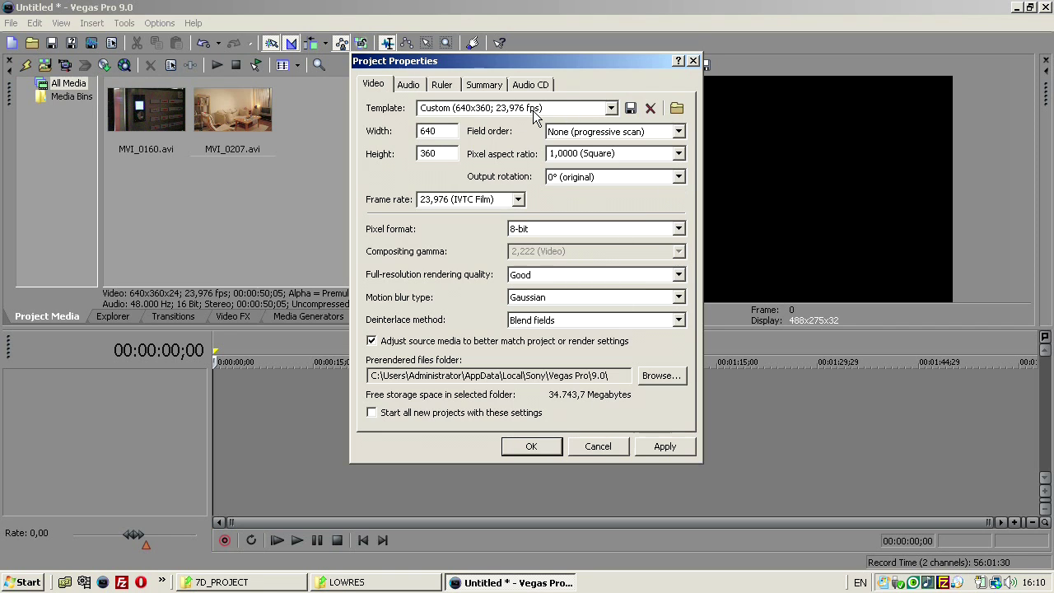
pyautogui.moveTo(450, 108); pyautogui.dragTo(347, 109)
pyautogui.write('LOWRES')
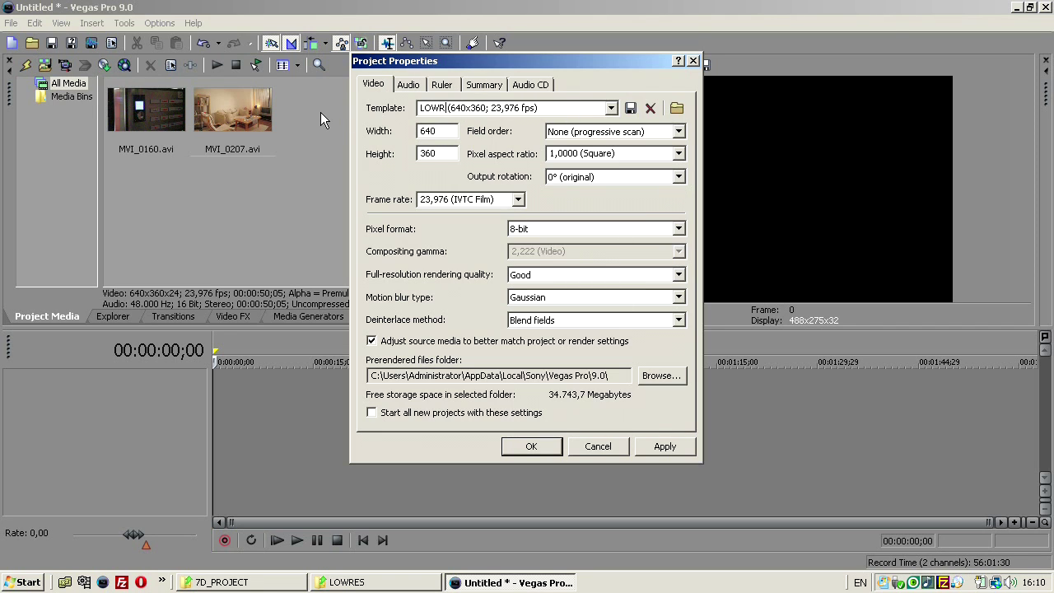
pyautogui.write(' 7D')
# Save the LOWRES 7D template and apply the 640x360 project settings.
pyautogui.click(629, 108)
pyautogui.click(665, 445)
pyautogui.click(530, 445)
# Place MVI_0160.avi at the timeline start and MVI_0207.avi around 0:59.
pyautogui.moveTo(177, 150); pyautogui.dragTo(189, 383)
pyautogui.moveTo(232, 111); pyautogui.dragTo(609, 423)
pyautogui.click(404, 425)
# Preview the first clip from 17;22 and the room clip, muting track 2's audio.
pyautogui.click(331, 411)
pyautogui.press('space')
pyautogui.press('space')
pyautogui.moveTo(157, 448); pyautogui.dragTo(91, 450)
pyautogui.click(629, 477)
pyautogui.press('space')
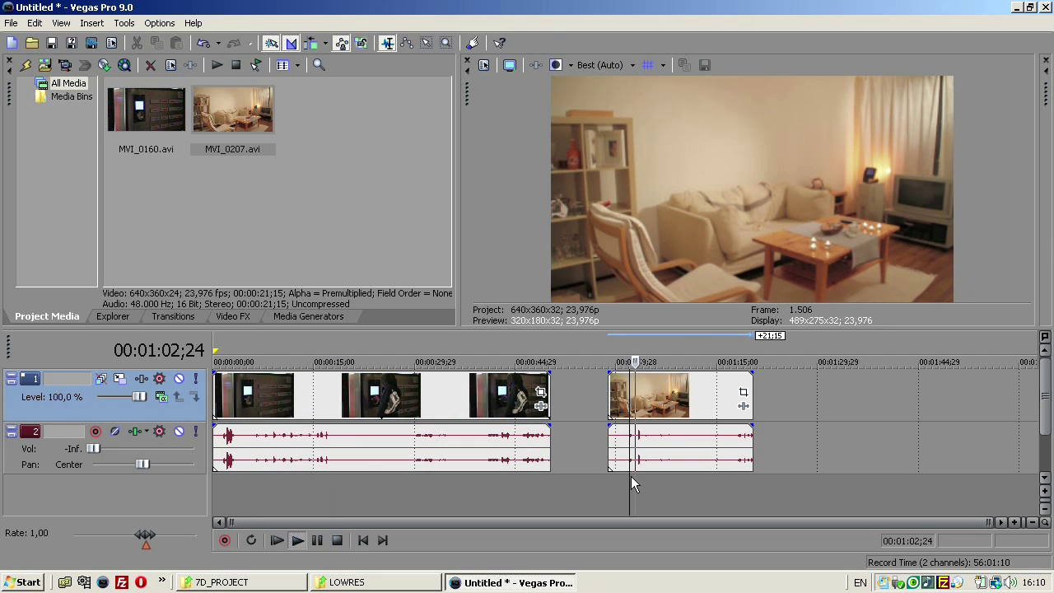
pyautogui.click(683, 471)
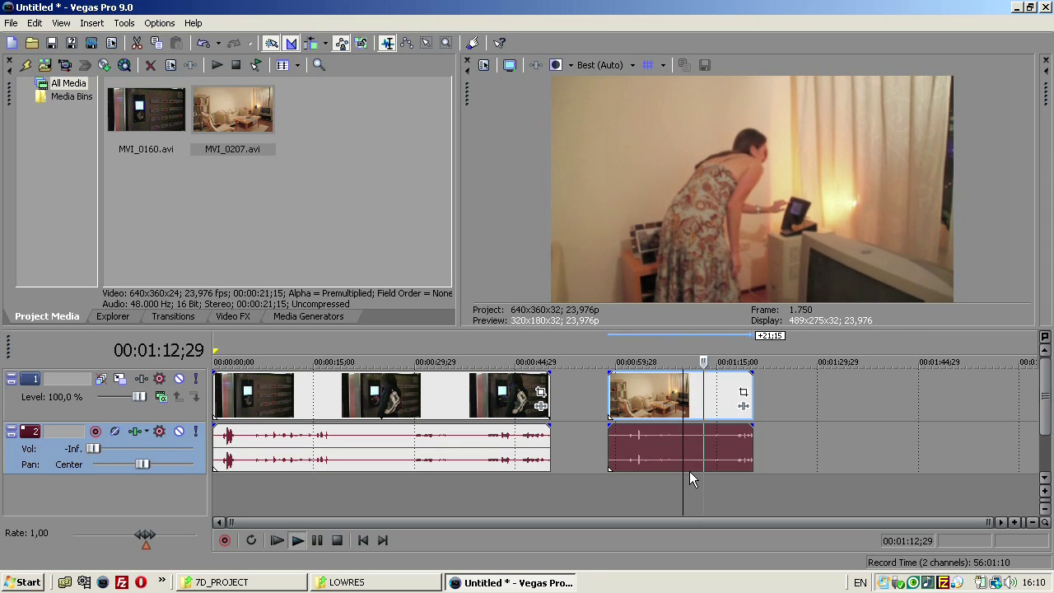
pyautogui.press('space')
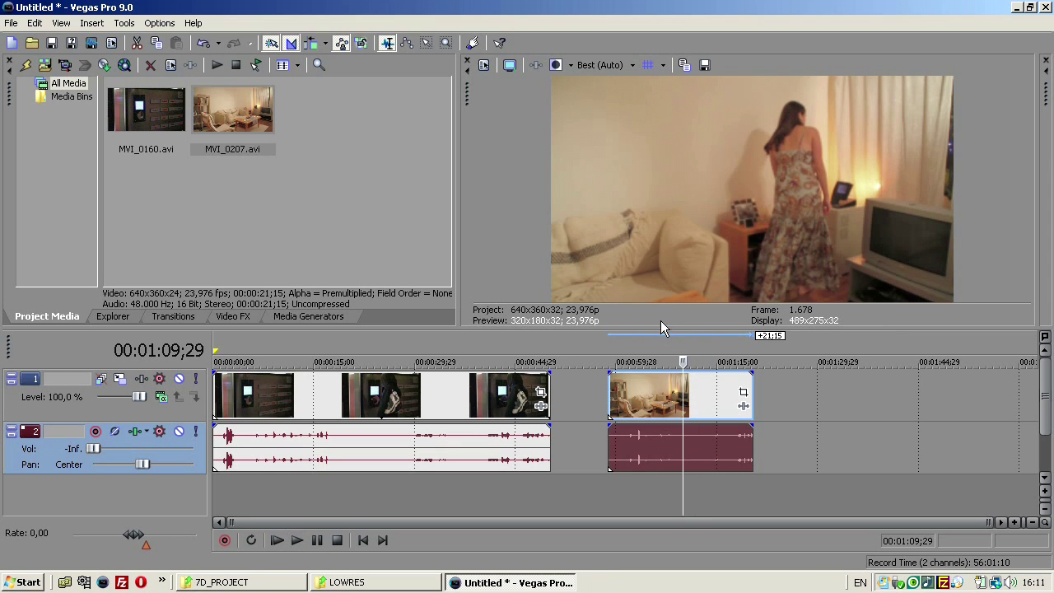
pyautogui.moveTo(660, 327); pyautogui.dragTo(679, 341)
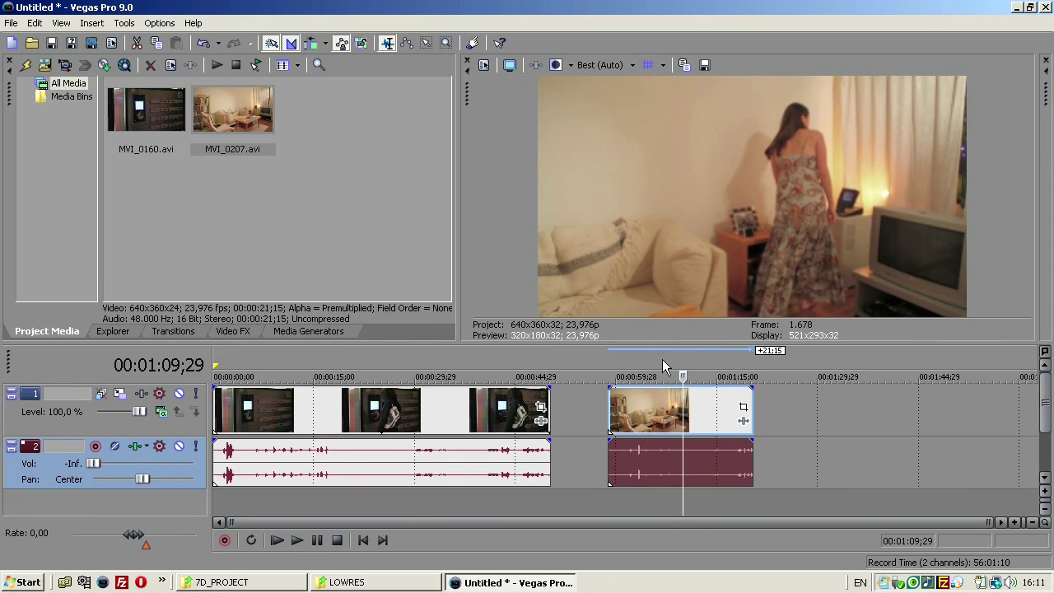
# Split the first clip at 22;08 and crossfade the room clip between the pieces with 4;12 fades.
pyautogui.click(665, 414)
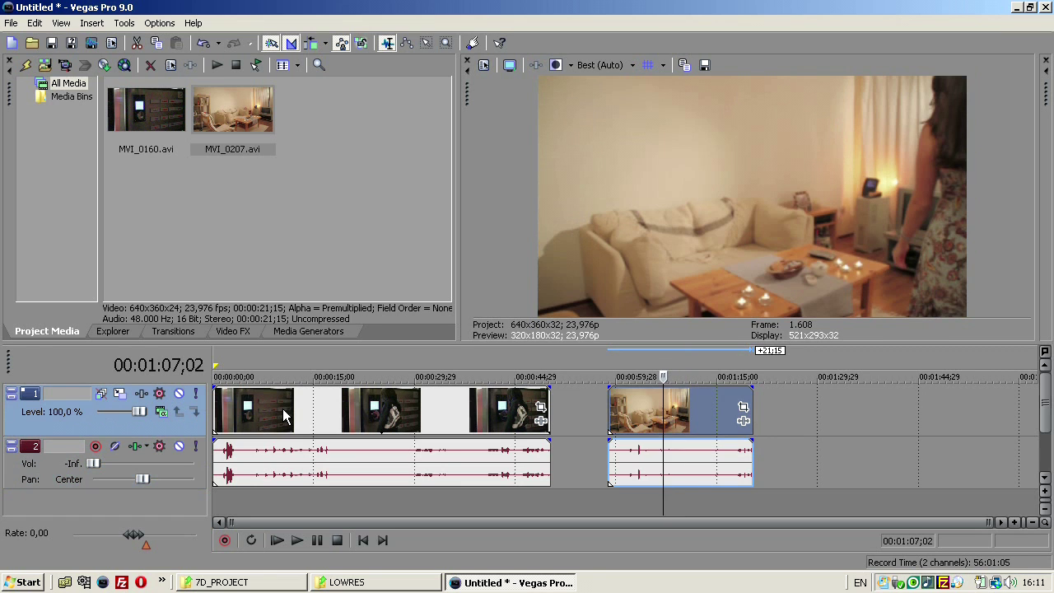
pyautogui.click(362, 399)
pyautogui.press('s')
pyautogui.moveTo(410, 420); pyautogui.dragTo(478, 420)
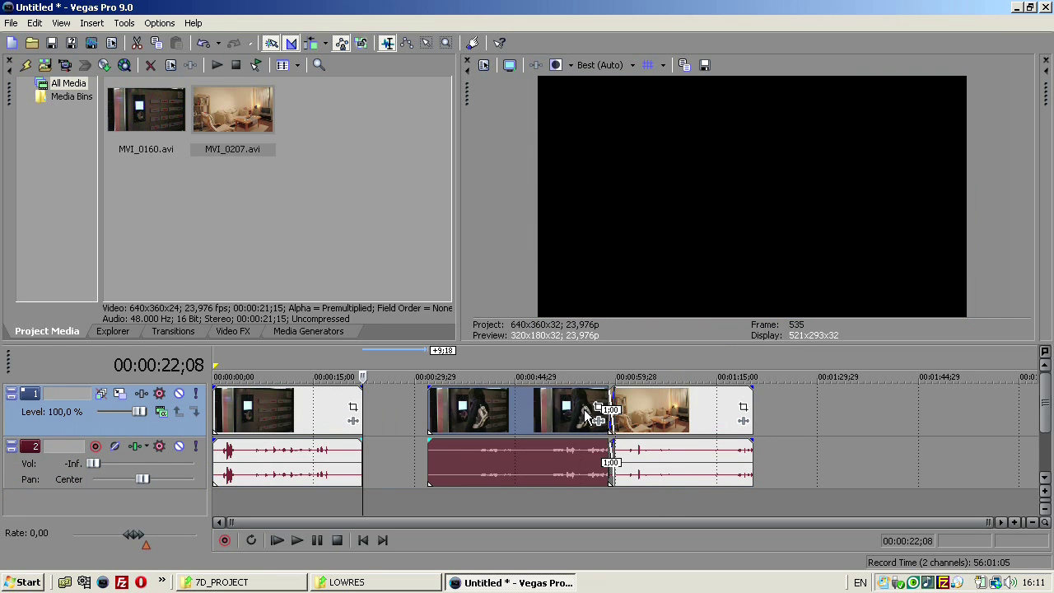
pyautogui.moveTo(680, 417); pyautogui.dragTo(410, 416)
pyautogui.click(524, 412)
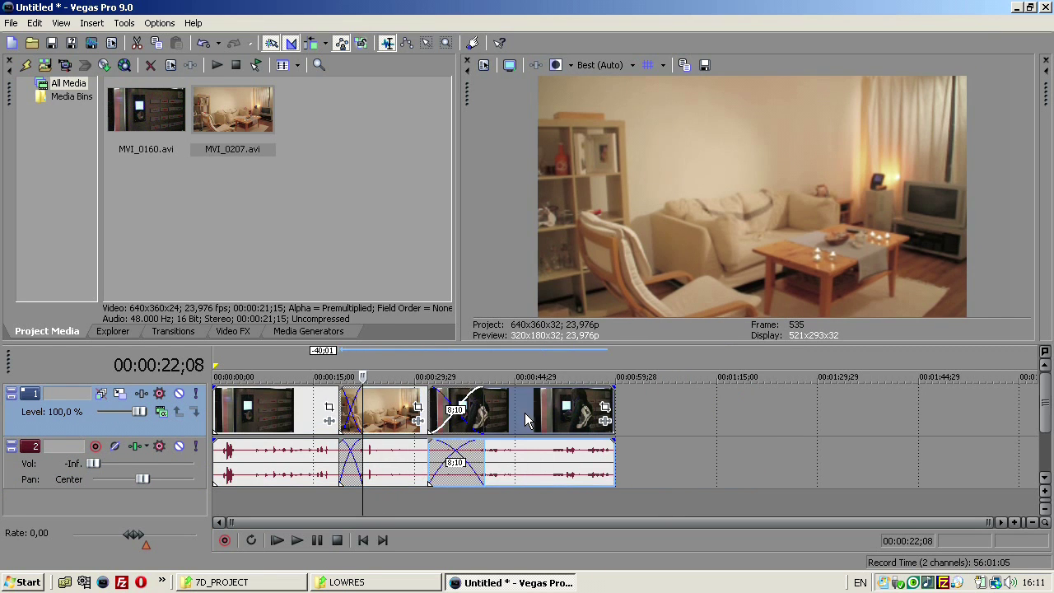
pyautogui.moveTo(524, 412); pyautogui.dragTo(551, 412)
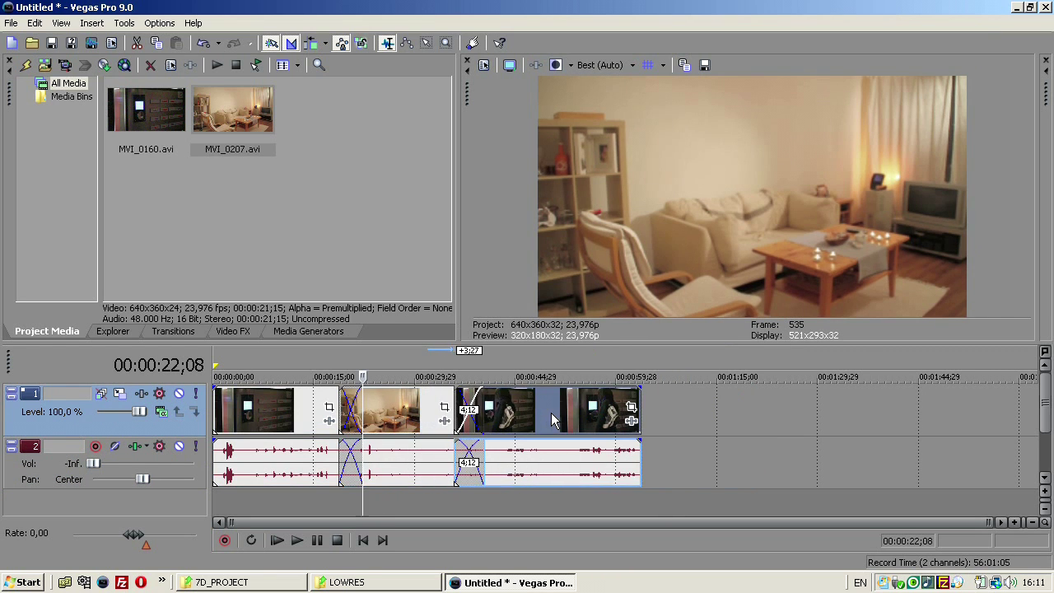
pyautogui.doubleClick(276, 365)
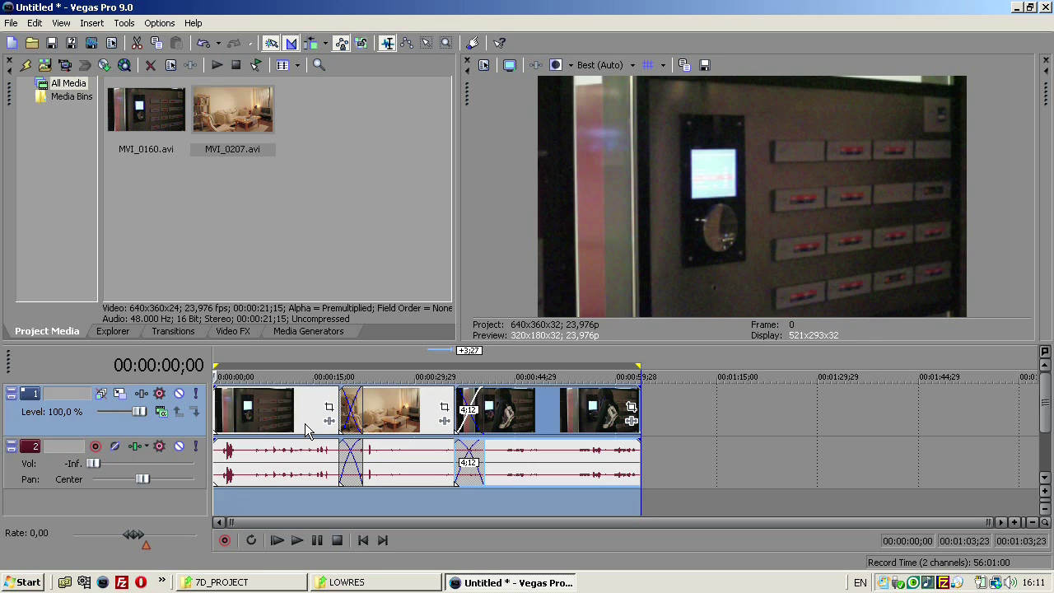
# Save the project, replacing 'Untitled' with the file name 'test project'.
pyautogui.click(49, 45)
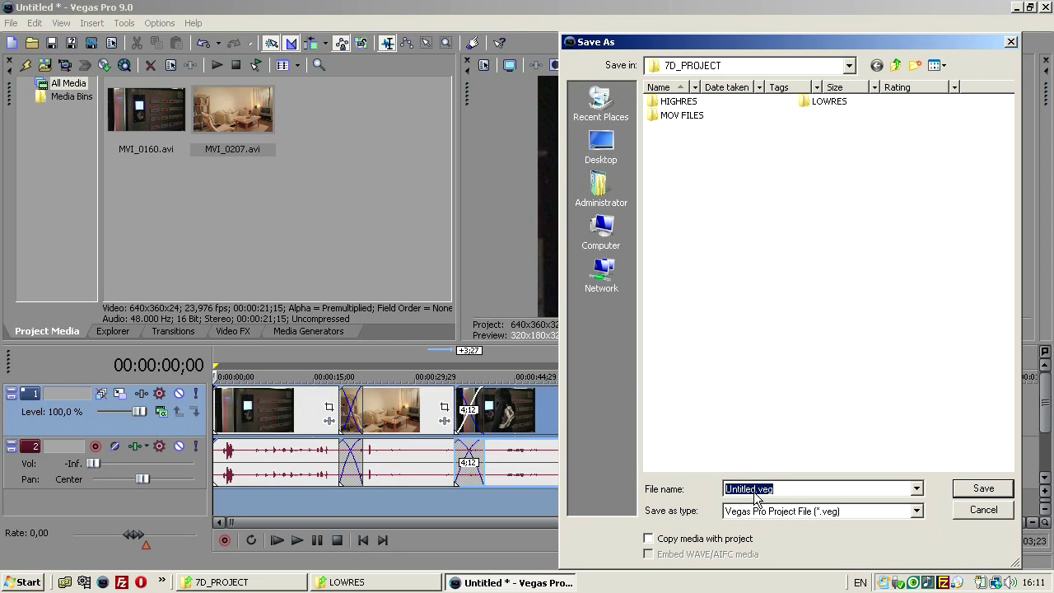
pyautogui.doubleClick(757, 489)
pyautogui.write('test')
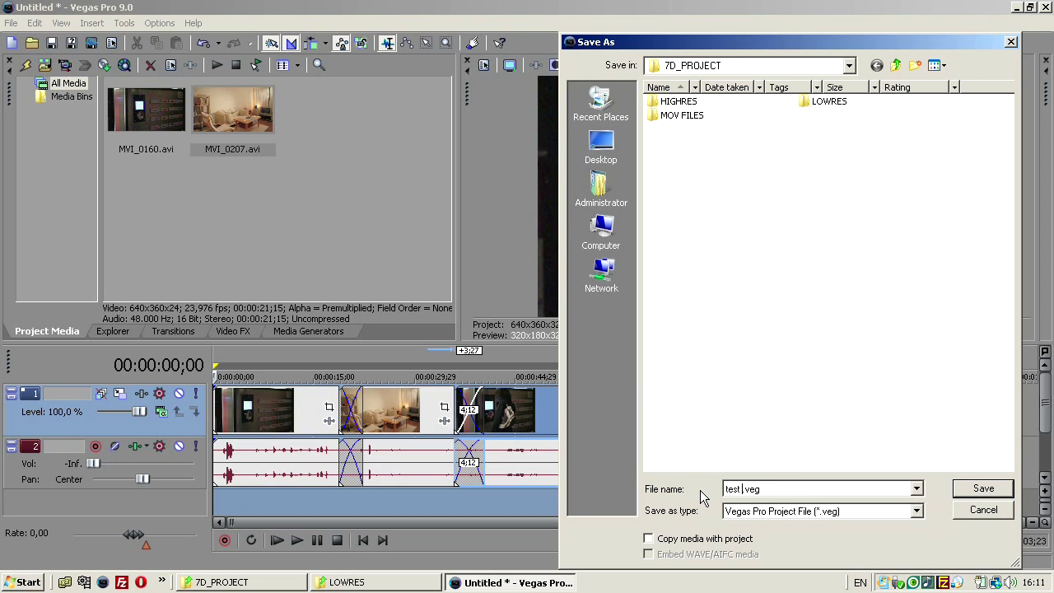
pyautogui.write(' project')
pyautogui.press('Return')
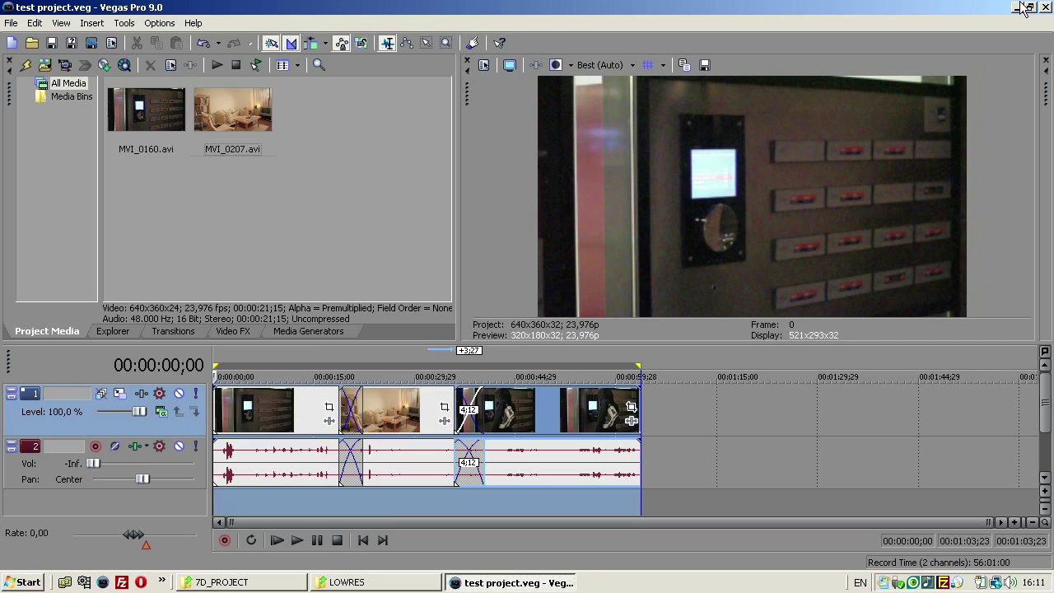
# Rename the 7D_PROJECT\LOWRES folder to LOWRES_ in Windows Explorer, then return to Vegas.
pyautogui.click(401, 588)
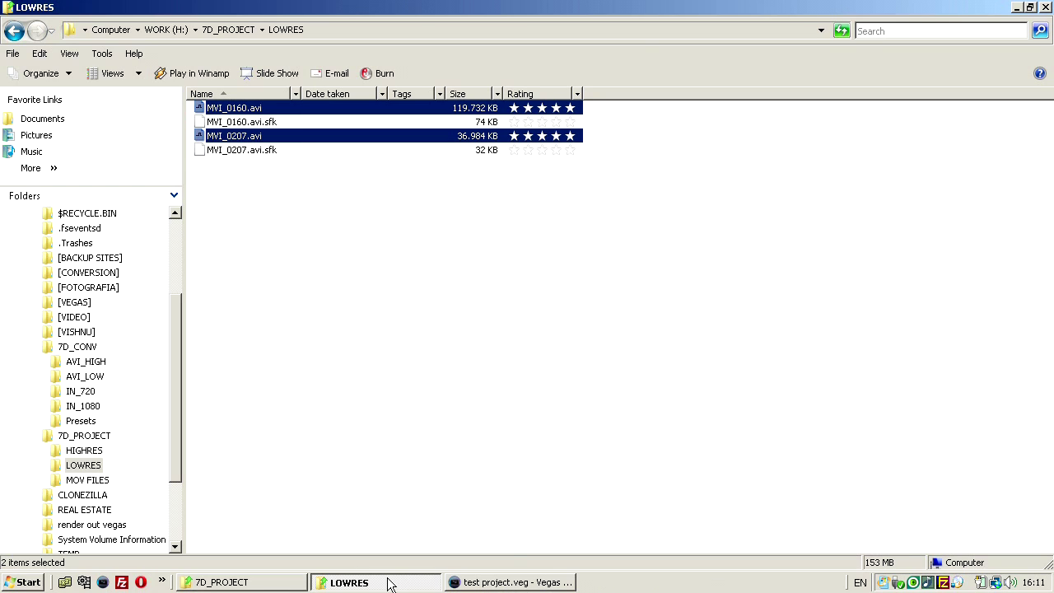
pyautogui.click(93, 436)
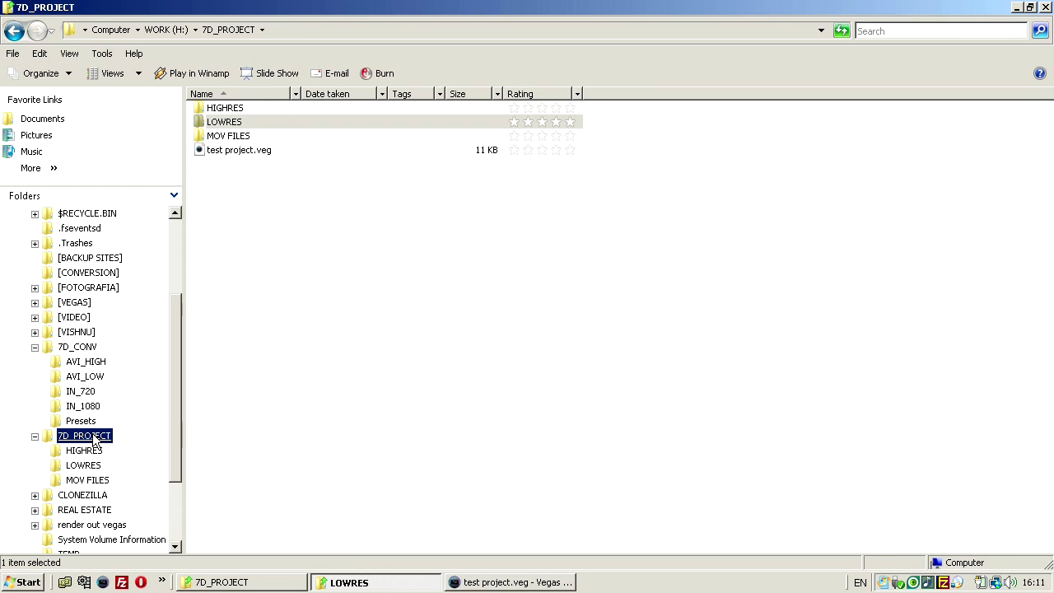
pyautogui.click(263, 121)
pyautogui.click(246, 123)
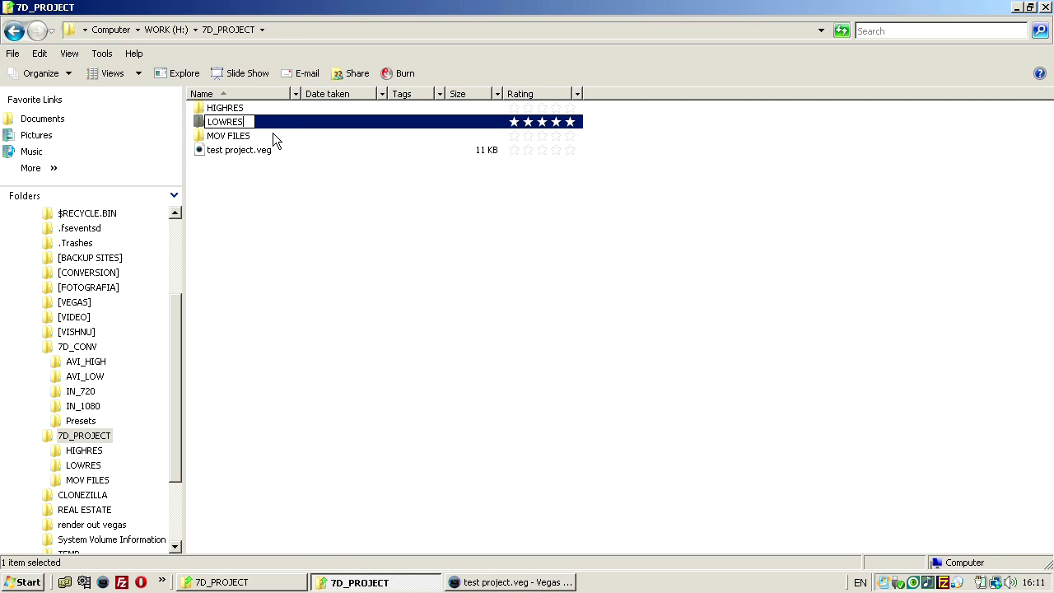
pyautogui.write('_')
pyautogui.click(258, 172)
pyautogui.click(246, 124)
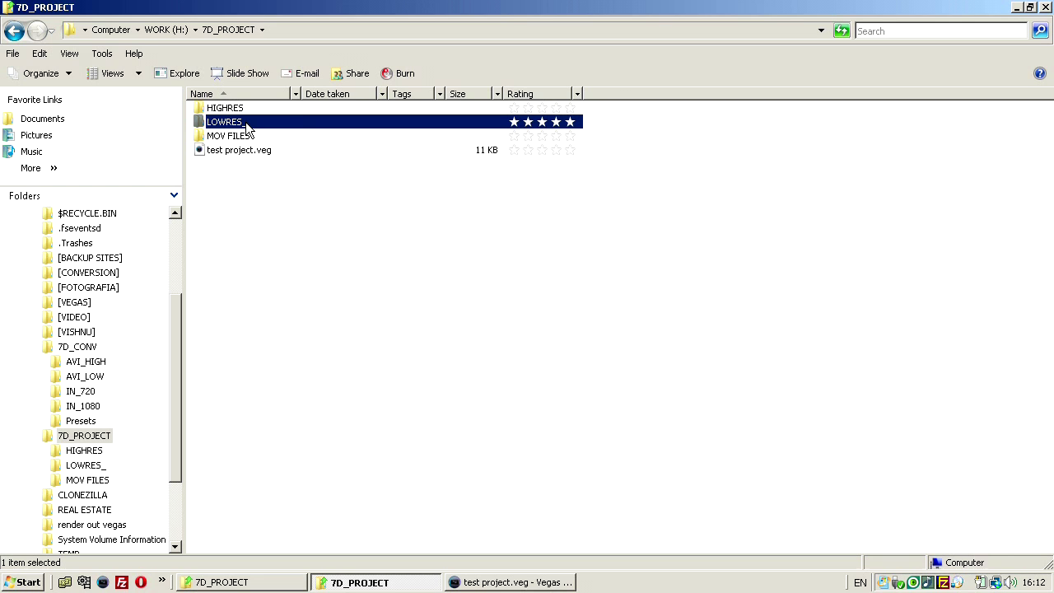
pyautogui.click(477, 586)
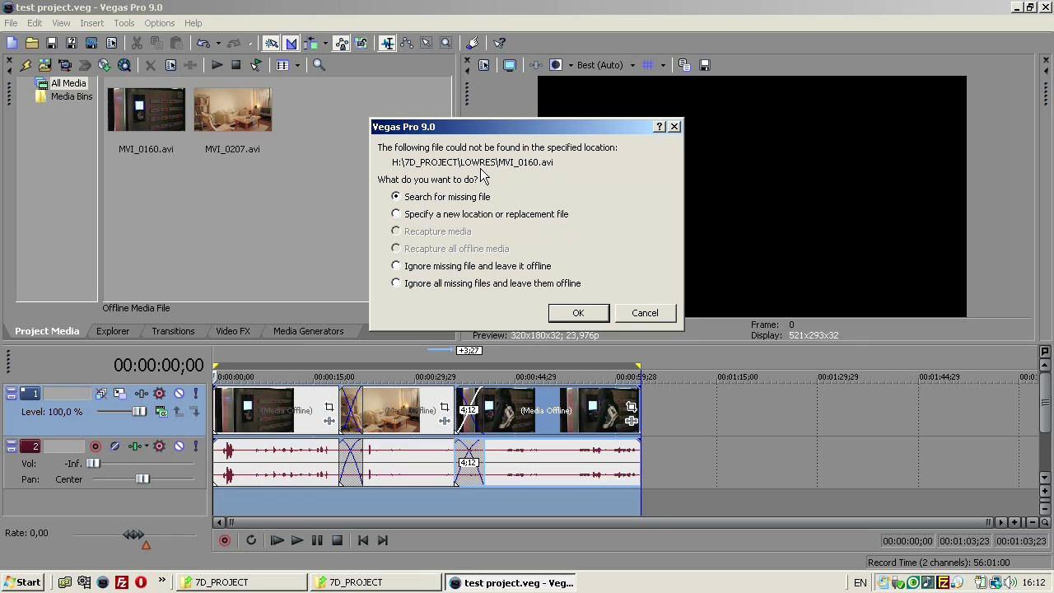
# Relink the missing MVI_0160.avi to its replacement in the HIGHRES folder.
pyautogui.moveTo(462, 168); pyautogui.dragTo(497, 173)
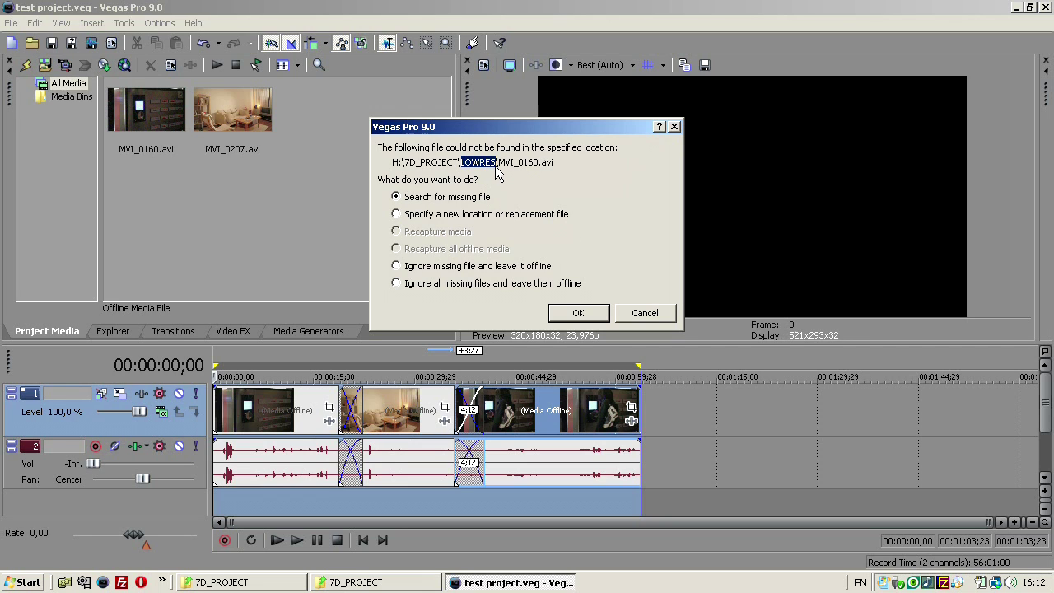
pyautogui.click(442, 216)
pyautogui.click(585, 313)
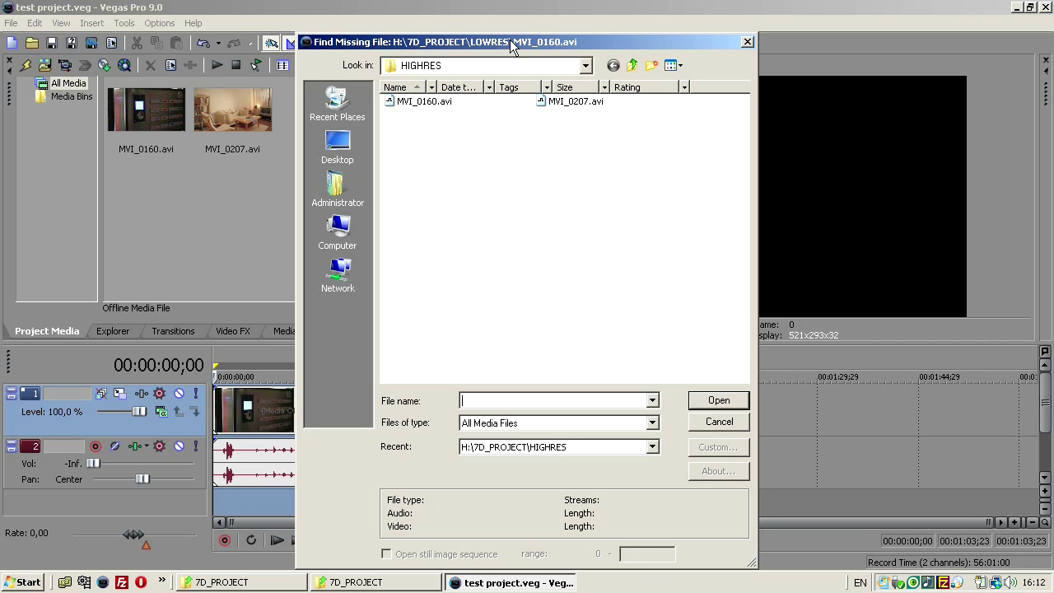
pyautogui.click(483, 33)
pyautogui.click(424, 102)
pyautogui.click(706, 399)
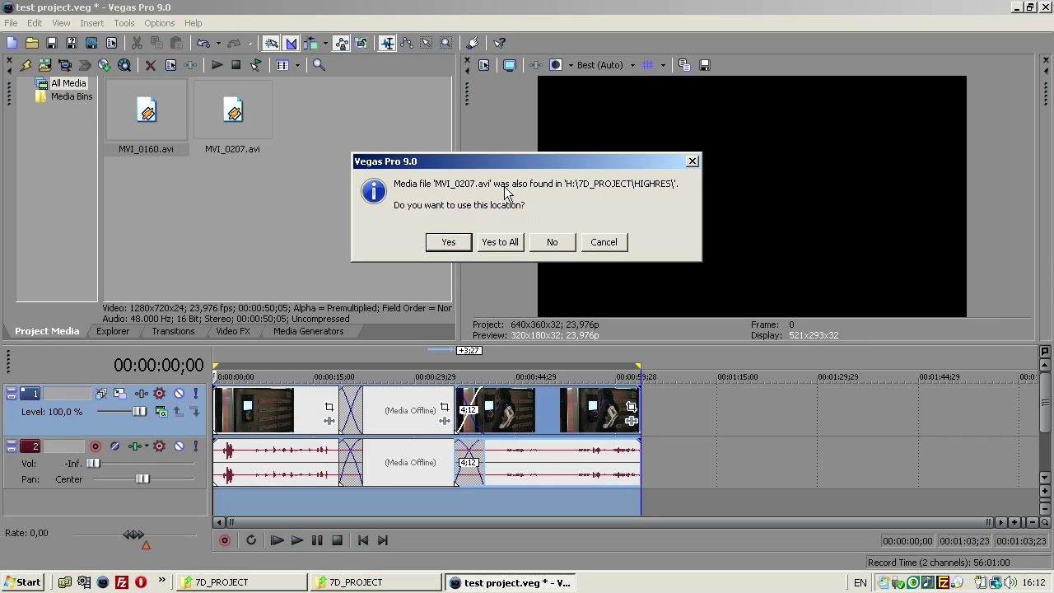
# Relink all remaining media to HIGHRES, check both clips' resolutions, and save test project.veg.
pyautogui.click(504, 241)
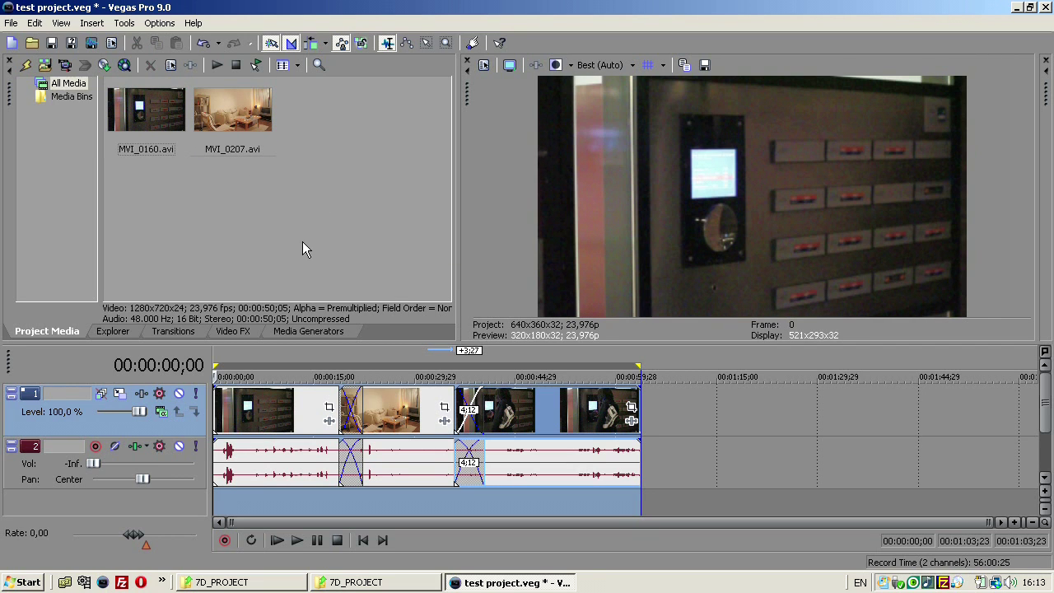
pyautogui.click(173, 117)
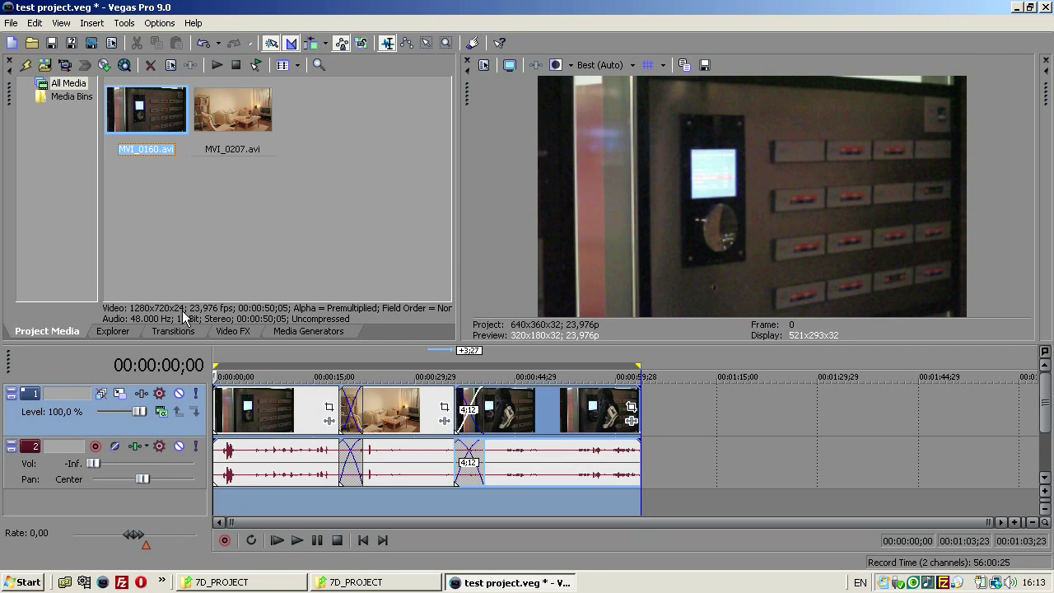
pyautogui.click(219, 117)
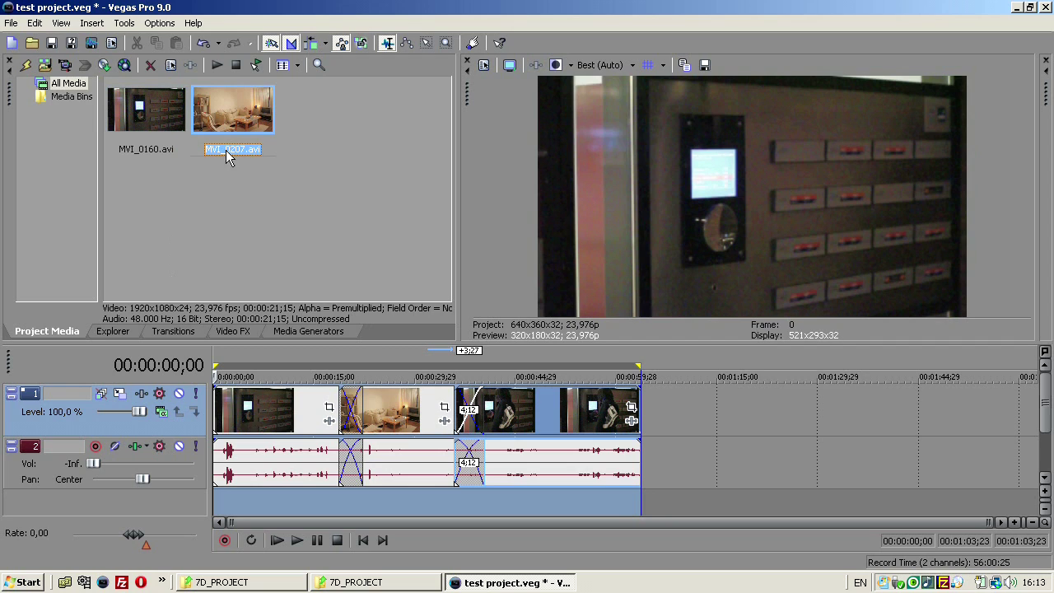
pyautogui.click(234, 198)
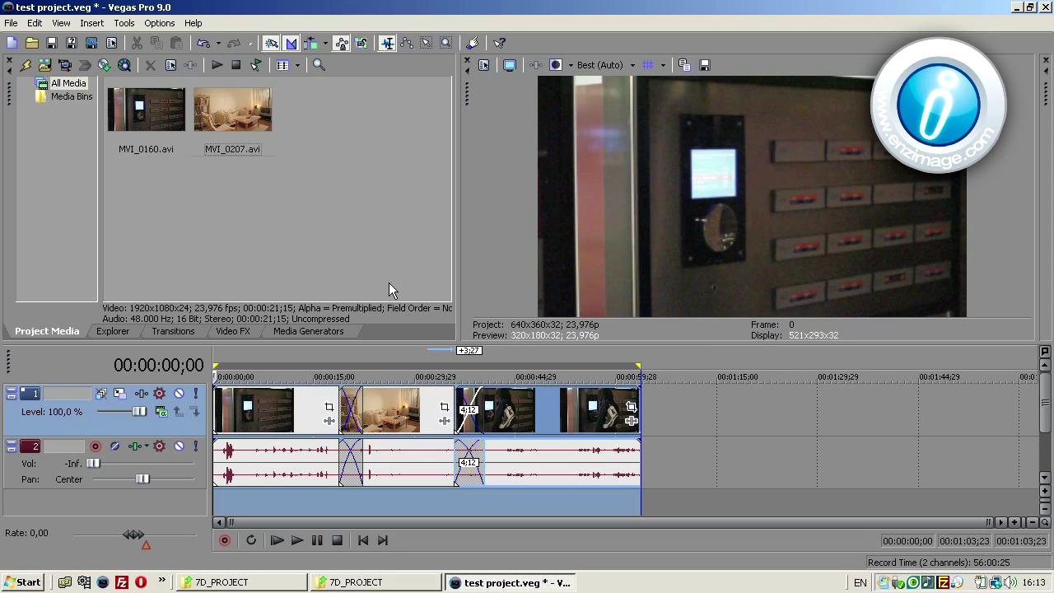
pyautogui.click(50, 43)
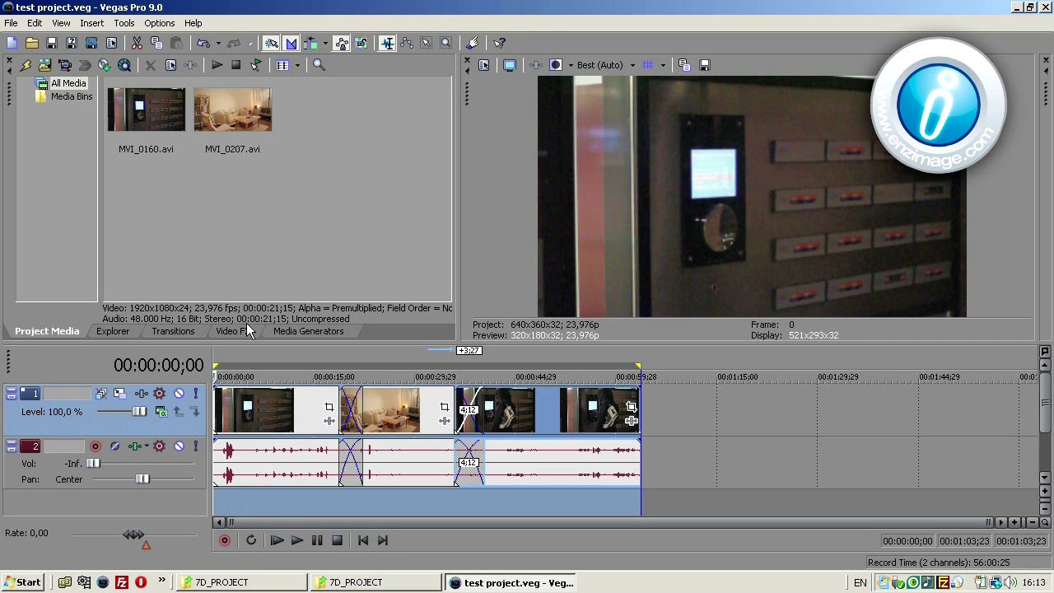